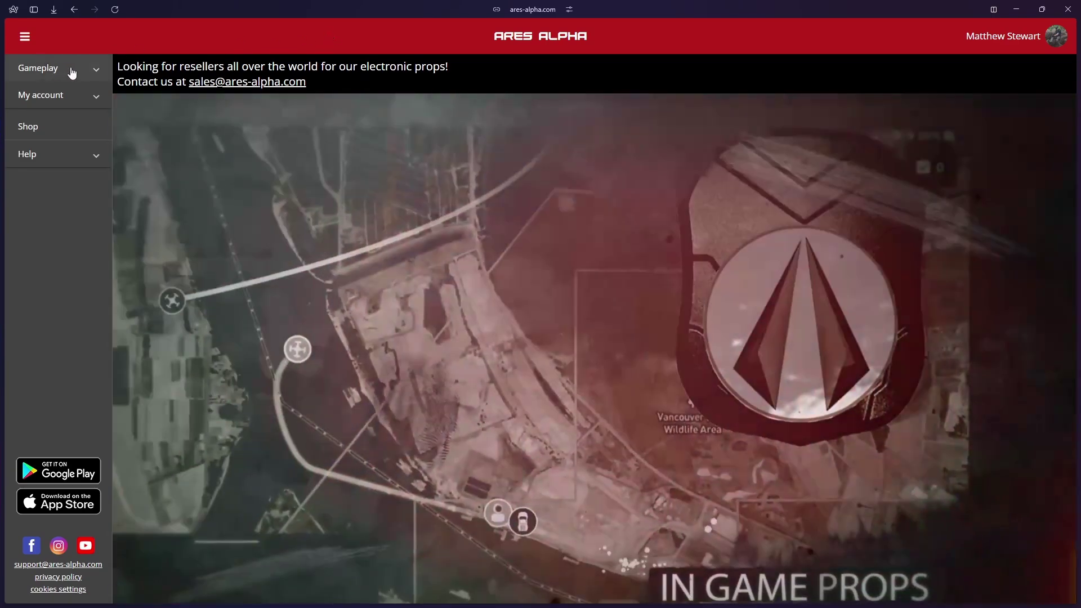
Open the Maps list under Gameplay and create a new map
{"action": "left_click", "coordinate": [72, 71]}
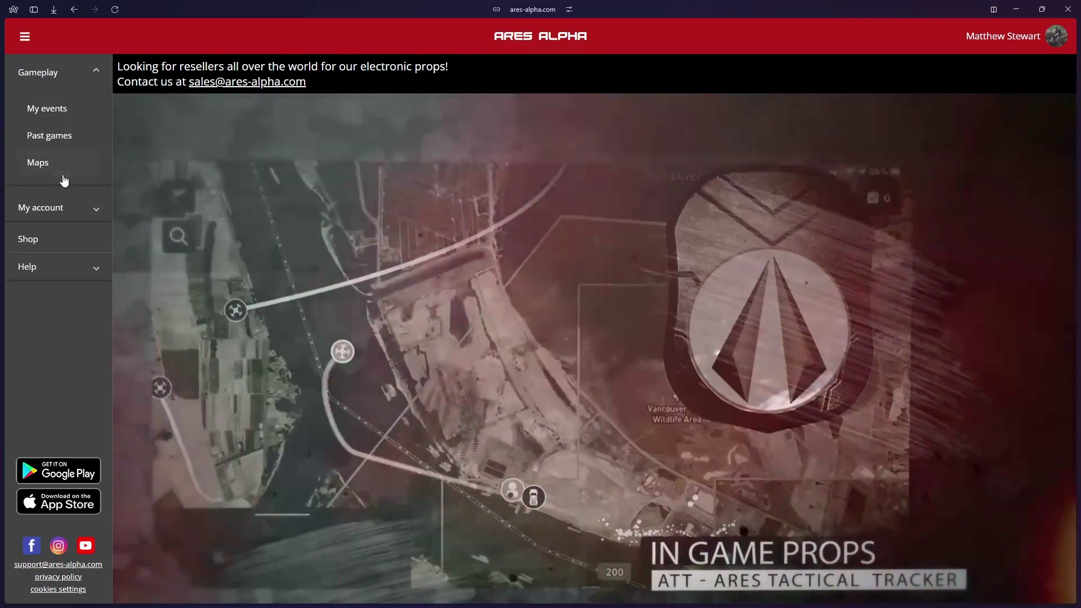
{"action": "left_click", "coordinate": [62, 167]}
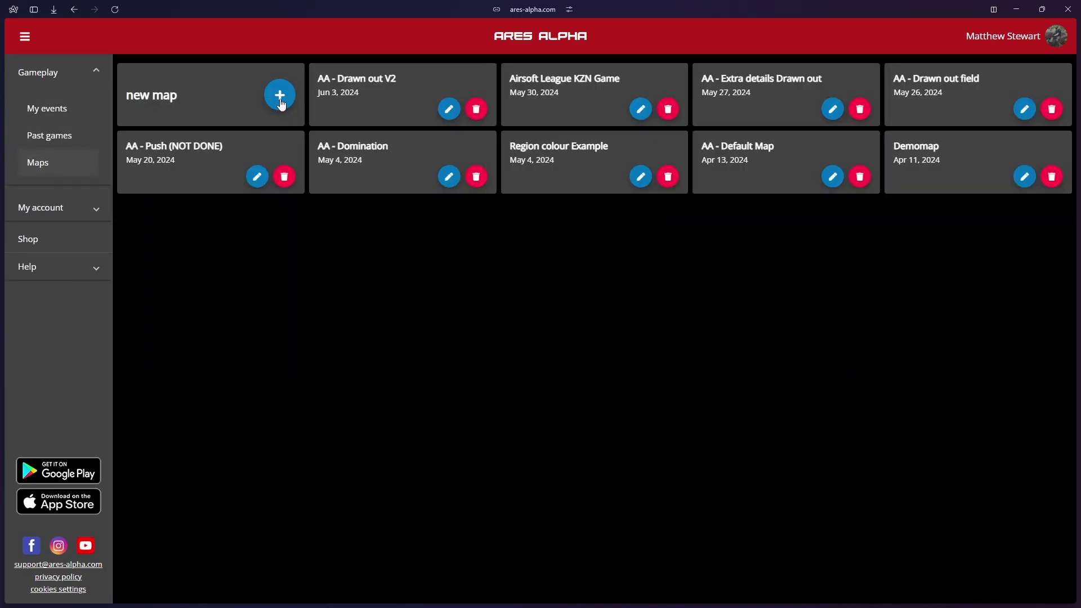
{"action": "left_click", "coordinate": [280, 101]}
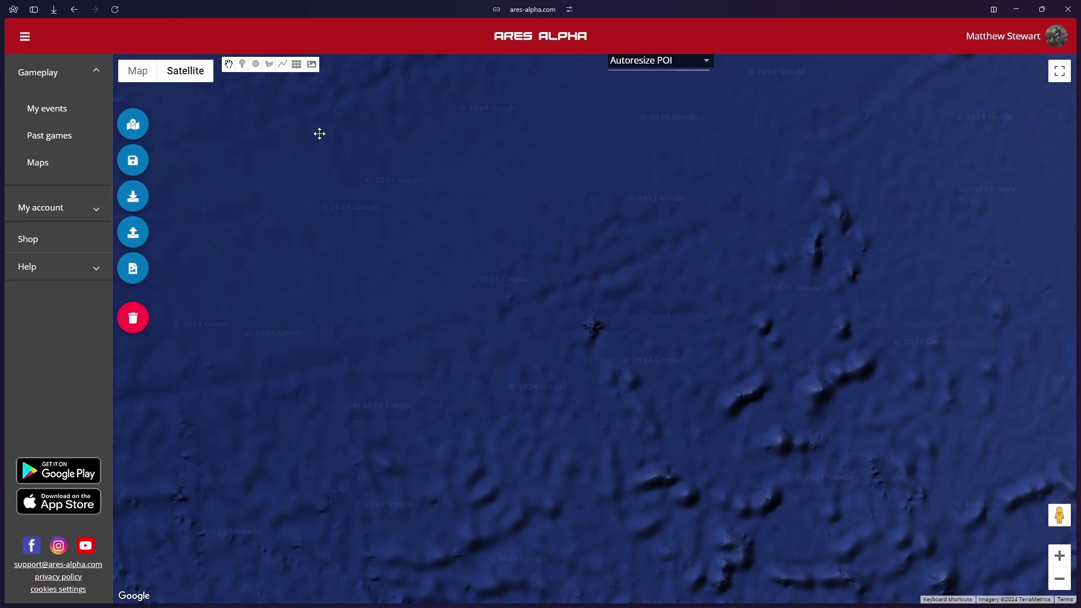
Locate the farm compound inside the river bend near South Africa's east coast and show it in close satellite view
{"action": "scroll", "coordinate": [422, 242], "scroll_direction": "down", "scroll_amount": 3}
{"action": "left_click_drag", "start_coordinate": [634, 302], "coordinate": [405, 124]}
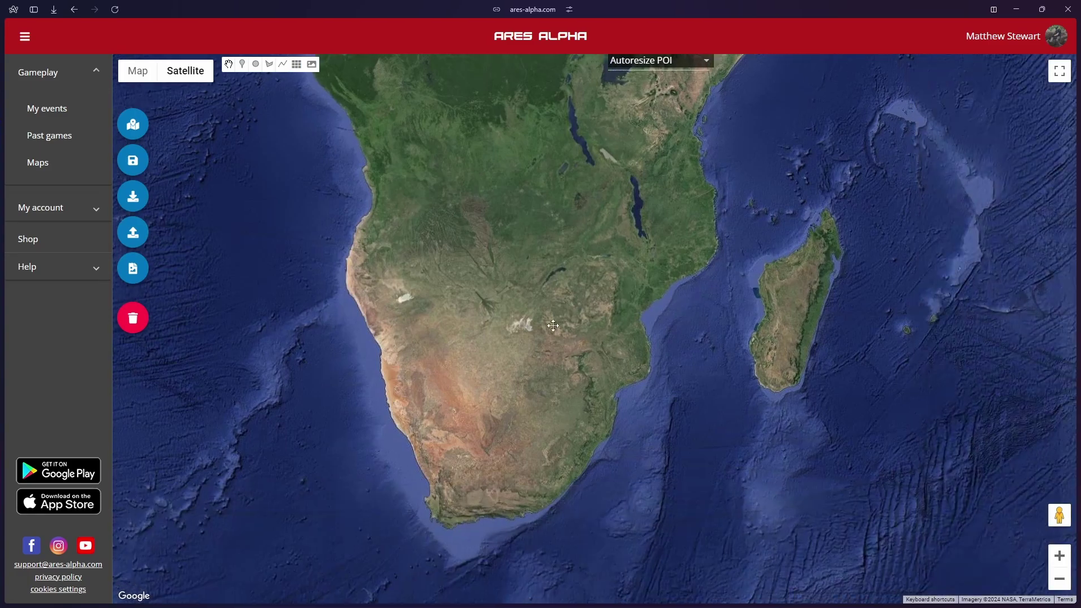
{"action": "left_click_drag", "start_coordinate": [541, 290], "coordinate": [535, 169]}
{"action": "scroll", "coordinate": [551, 383], "scroll_direction": "up", "scroll_amount": 2}
{"action": "scroll", "coordinate": [641, 237], "scroll_direction": "up", "scroll_amount": 1}
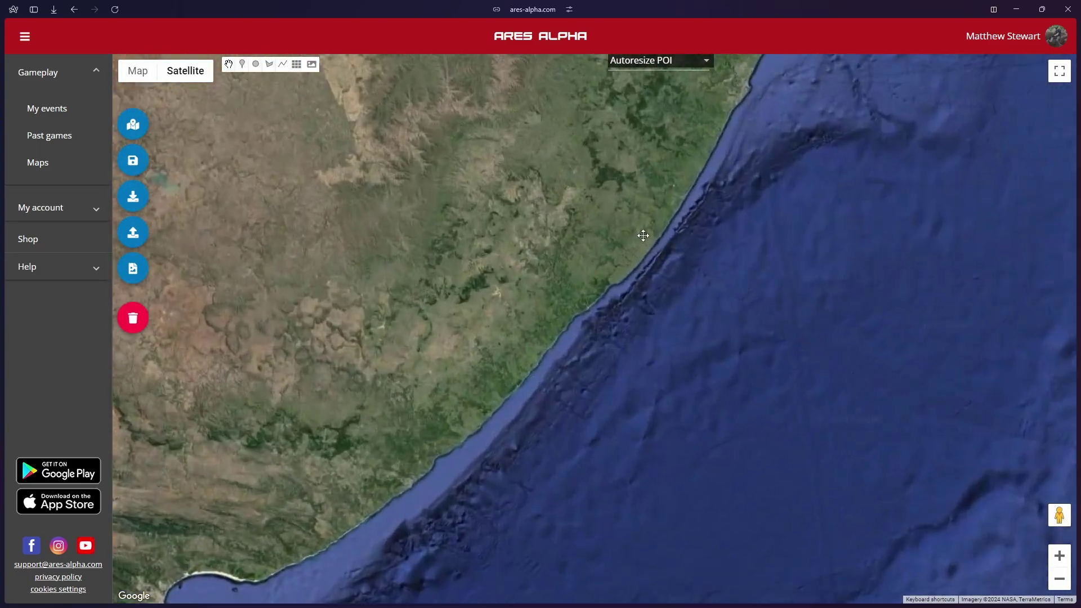
{"action": "scroll", "coordinate": [514, 377], "scroll_direction": "up", "scroll_amount": 3}
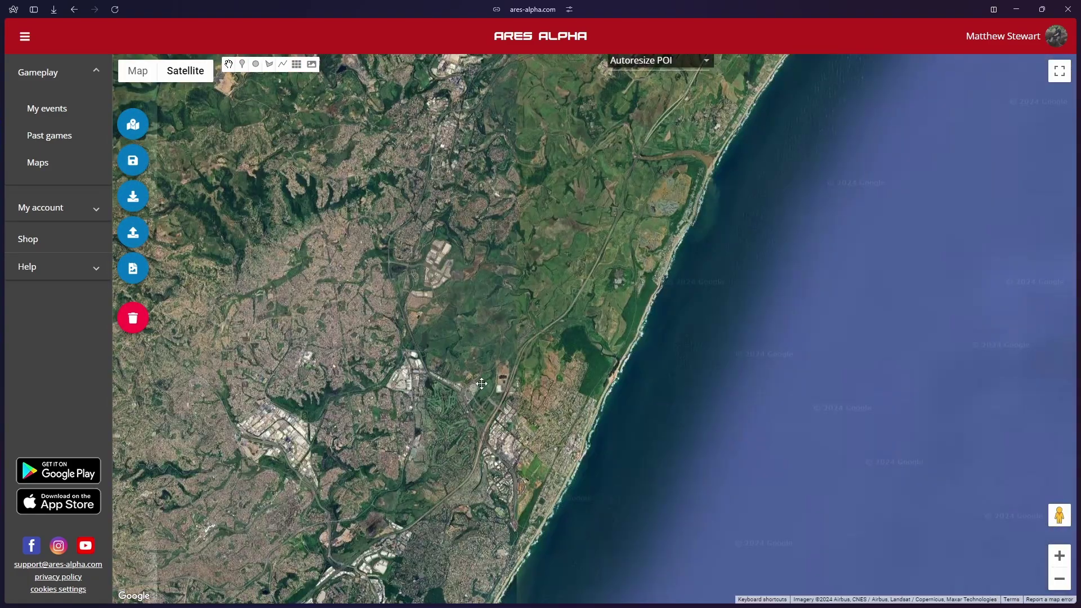
{"action": "left_click_drag", "start_coordinate": [592, 248], "coordinate": [543, 285]}
{"action": "scroll", "coordinate": [509, 352], "scroll_direction": "up", "scroll_amount": 2}
{"action": "scroll", "coordinate": [542, 338], "scroll_direction": "up", "scroll_amount": 3}
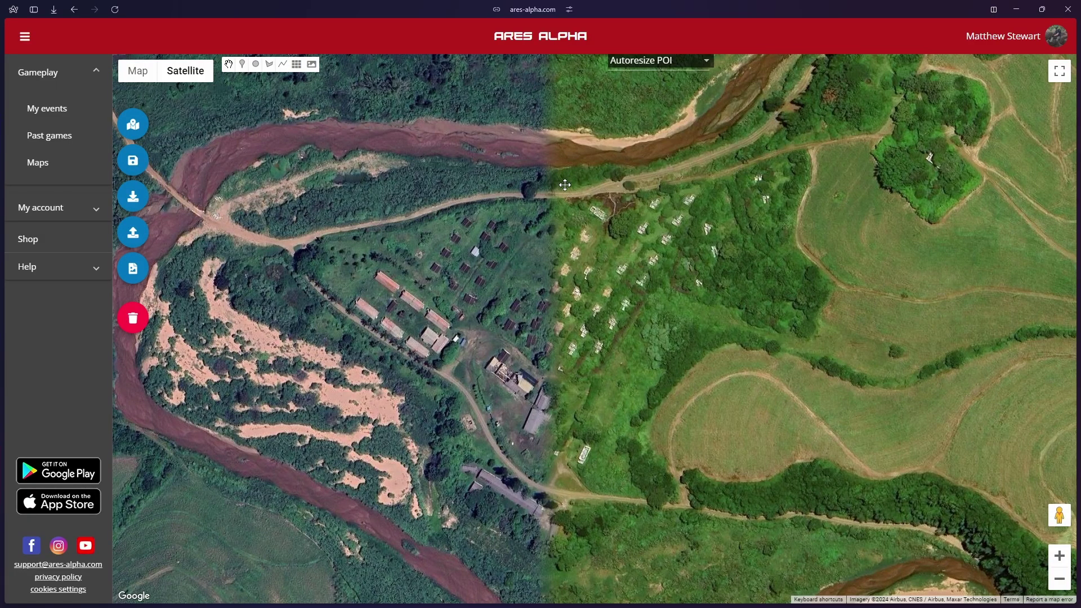
{"action": "left_click_drag", "start_coordinate": [566, 184], "coordinate": [626, 162]}
Place a point of interest in the green field northeast of the compound, keep the POI type and name it Starting zone
{"action": "left_click", "coordinate": [242, 63]}
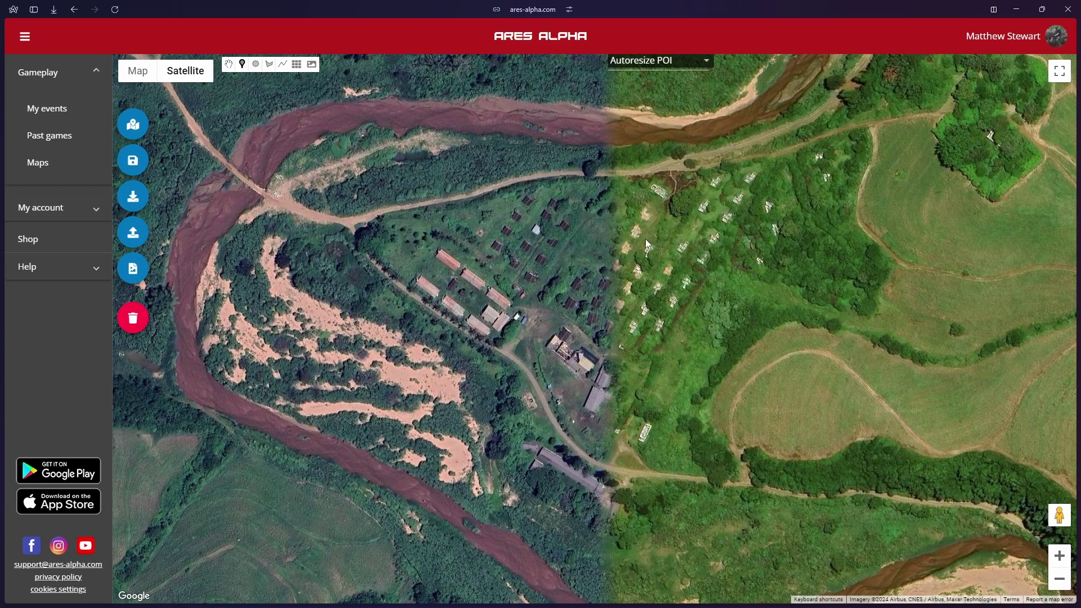
{"action": "left_click", "coordinate": [674, 259]}
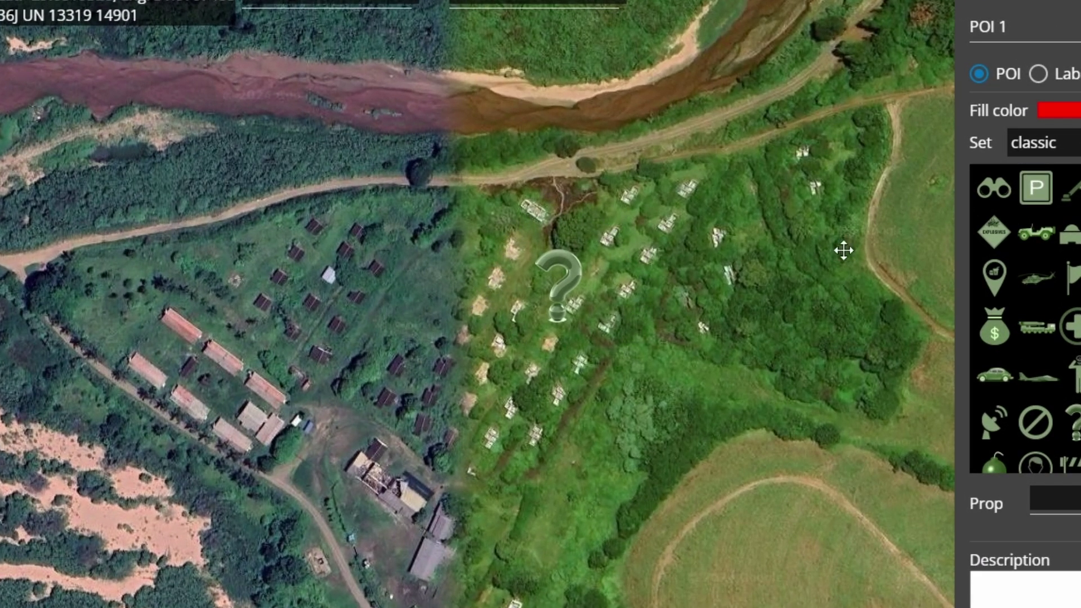
{"action": "left_click", "coordinate": [1020, 29]}
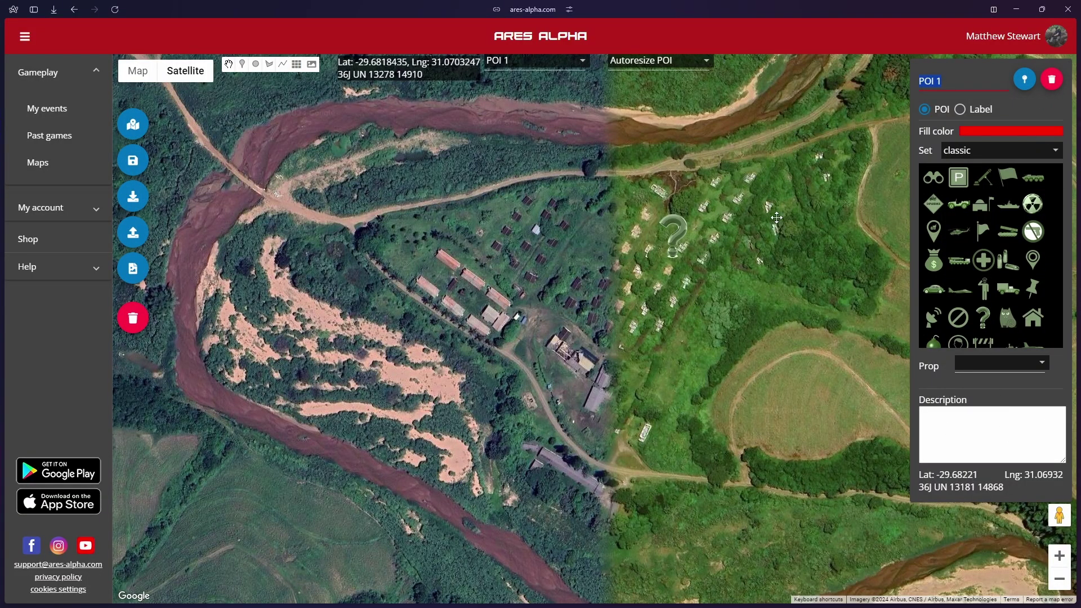
{"action": "type", "text": "Homebase"}
{"action": "left_click", "coordinate": [960, 110]}
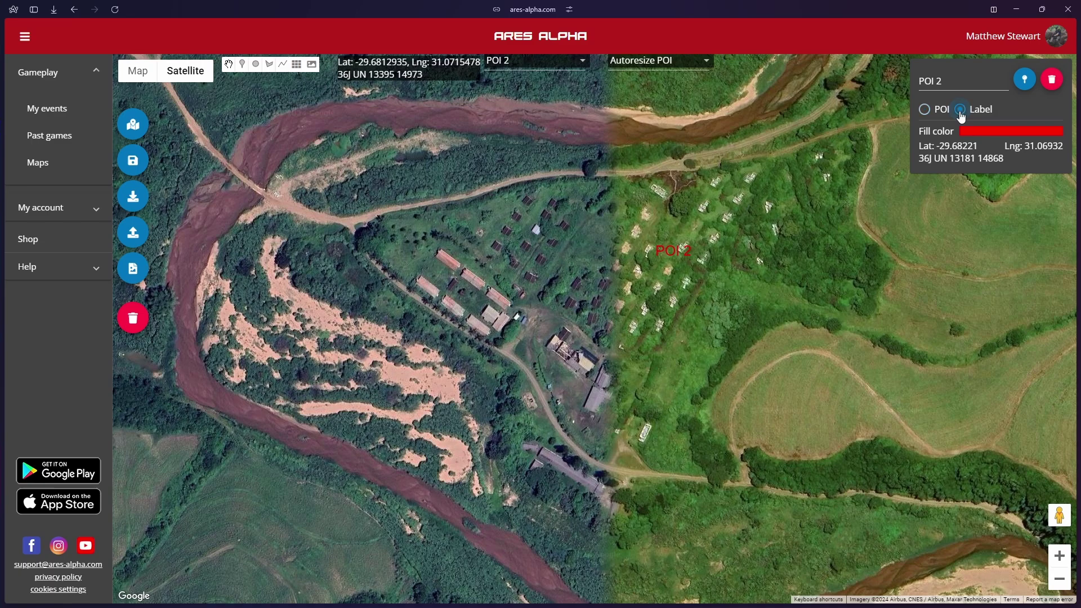
{"action": "left_click", "coordinate": [925, 110]}
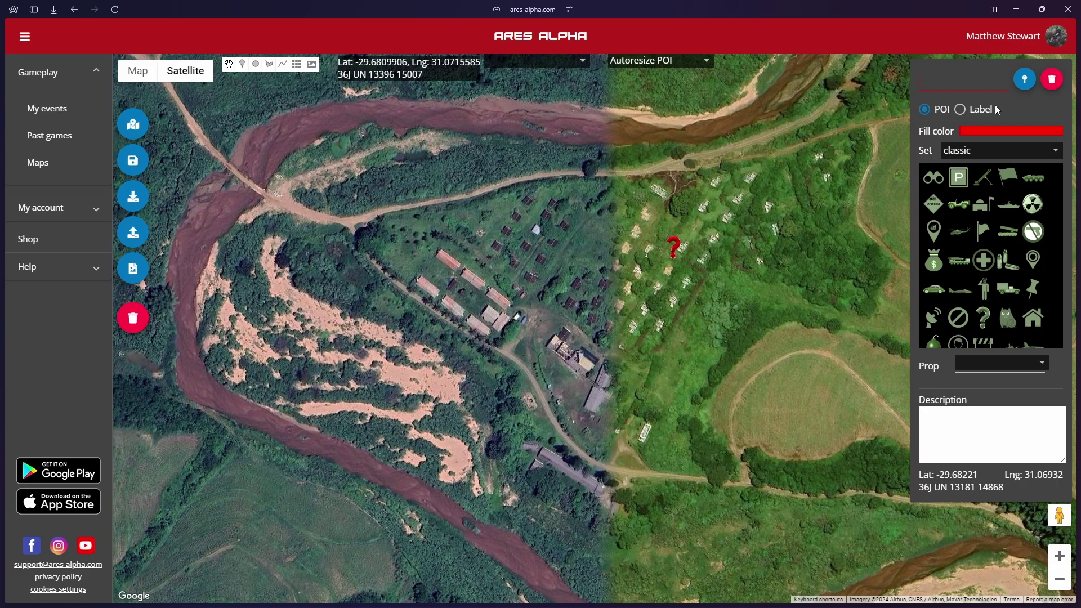
{"action": "type", "text": "Starting zone"}
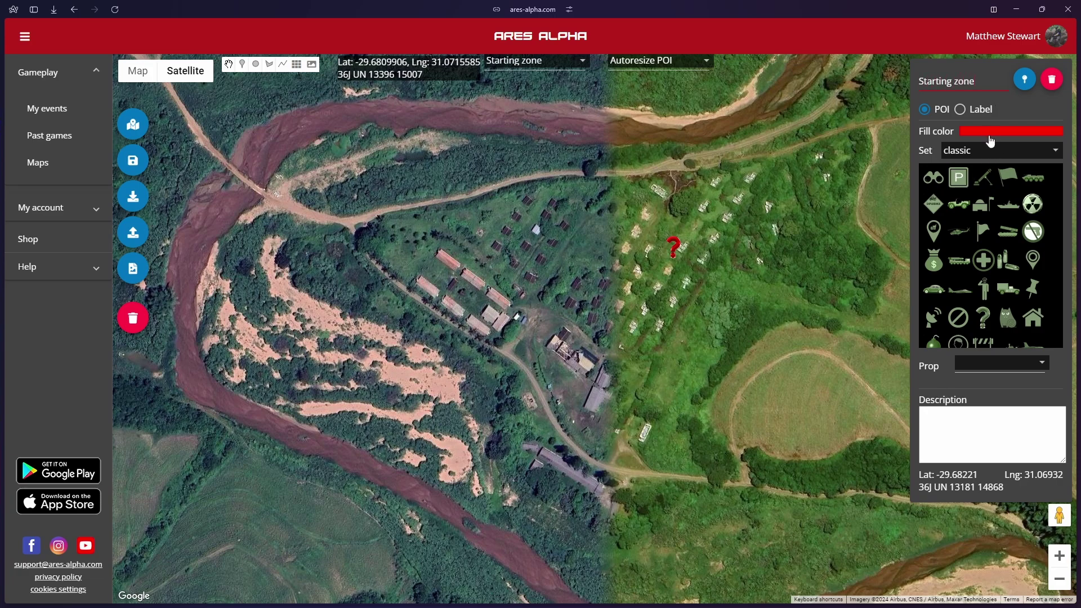
Set the Starting zone marker's fill color to blue #0e00ff and move it beside the compound's southeastern buildings
{"action": "left_click", "coordinate": [990, 132]}
{"action": "left_click", "coordinate": [916, 215]}
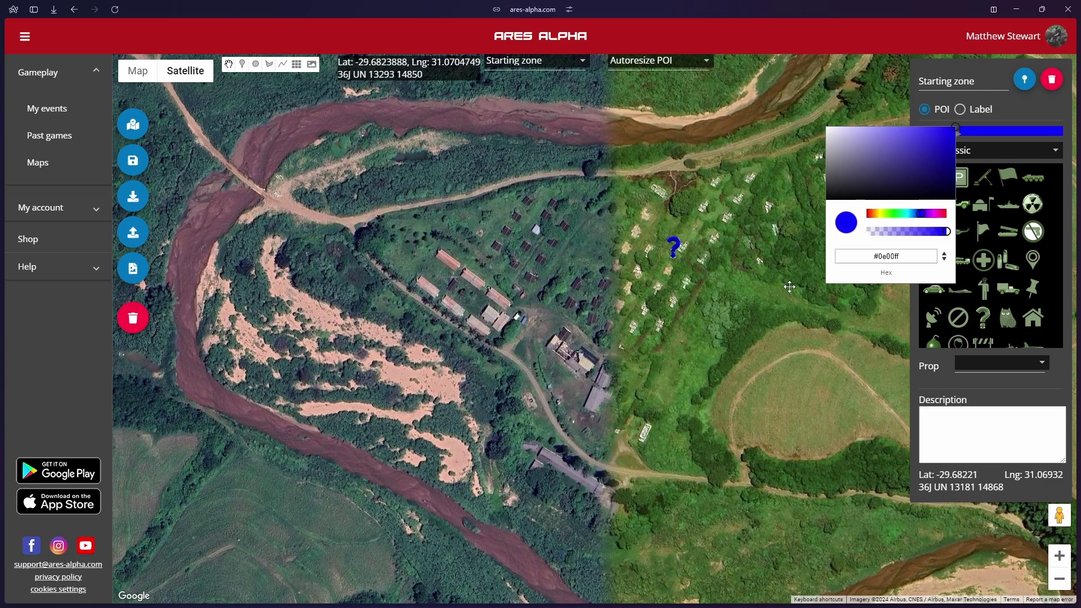
{"action": "left_click", "coordinate": [682, 252]}
{"action": "mouse_move", "coordinate": [682, 252]}
{"action": "left_mouse_down"}
{"action": "mouse_move", "coordinate": [634, 384]}
{"action": "mouse_move", "coordinate": [721, 188]}
{"action": "mouse_move", "coordinate": [661, 362]}
{"action": "left_mouse_up"}
{"action": "left_click", "coordinate": [716, 189]}
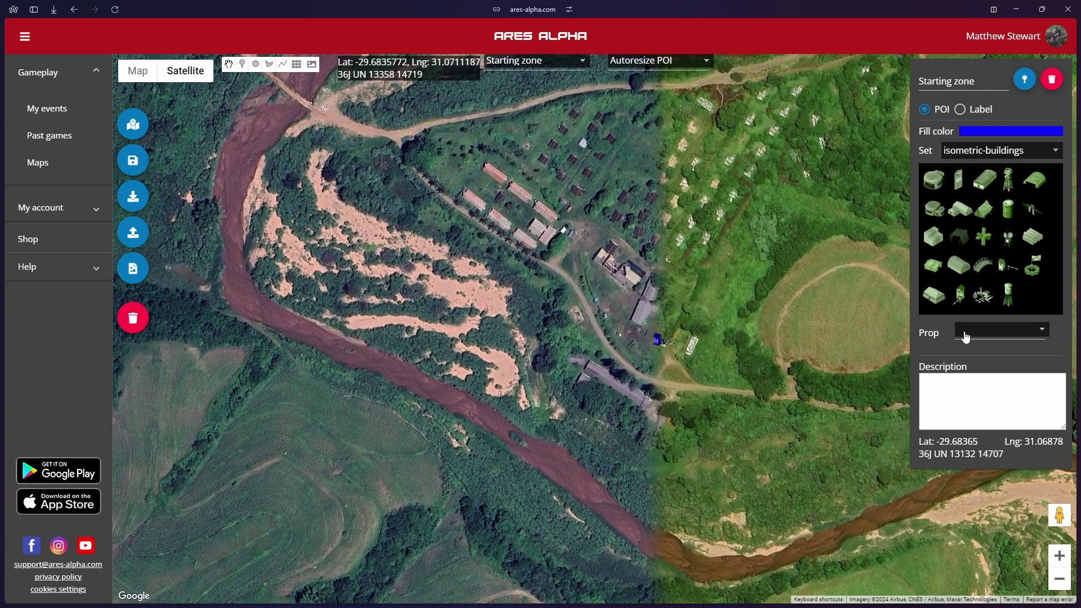
Compare the classic icon set for the Starting zone marker and choose the isometric-buildings set
{"action": "left_click", "coordinate": [971, 151]}
{"action": "left_click", "coordinate": [987, 124]}
{"action": "left_click", "coordinate": [991, 152]}
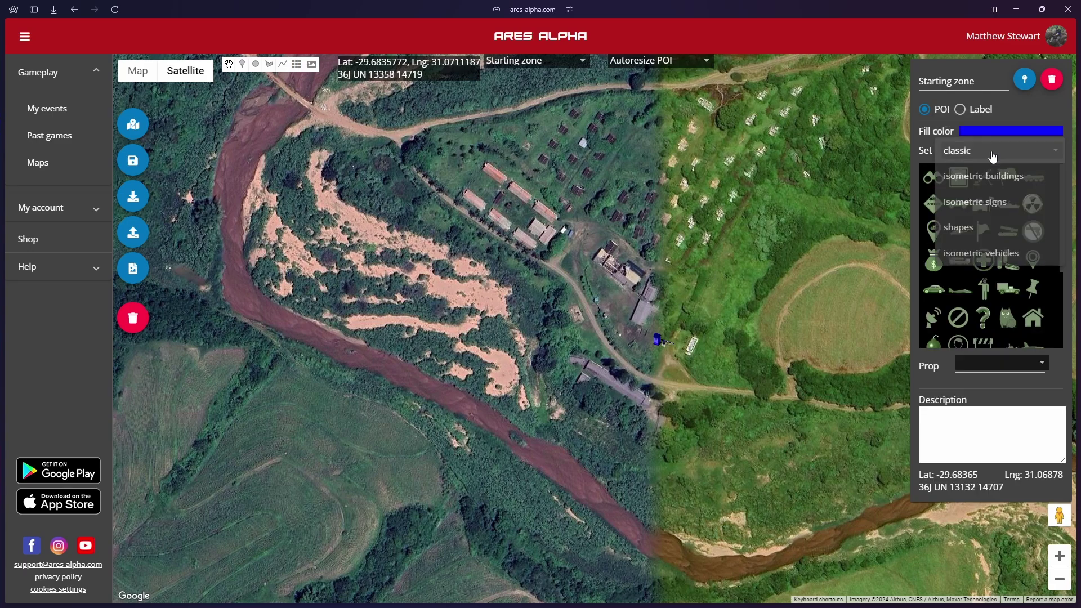
{"action": "left_click", "coordinate": [988, 177]}
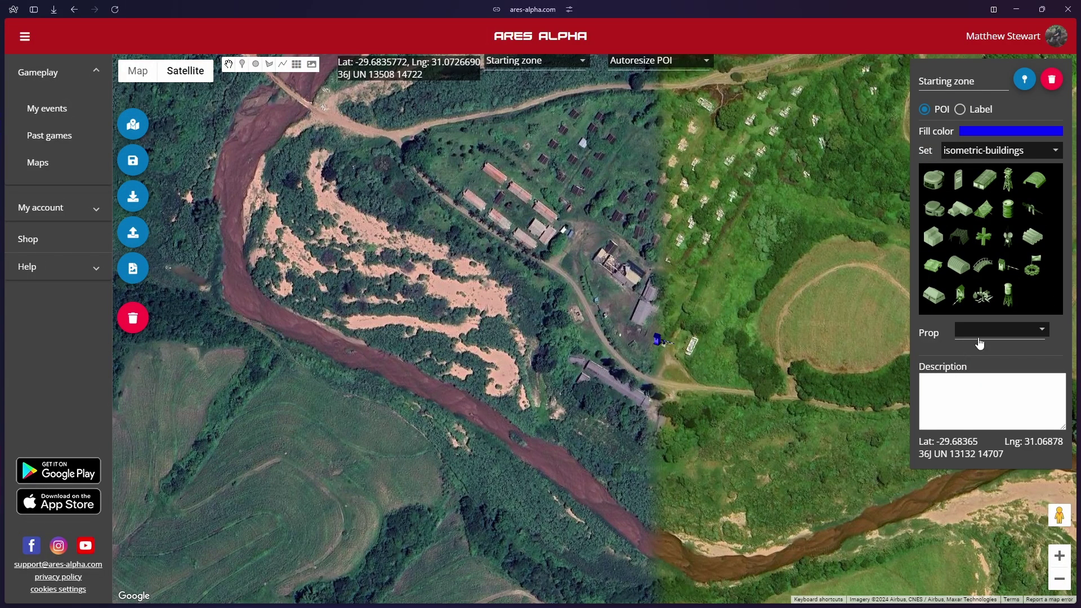
Set the Starting zone marker's prop to NONE, leave the description empty and deselect the marker
{"action": "left_click", "coordinate": [980, 340]}
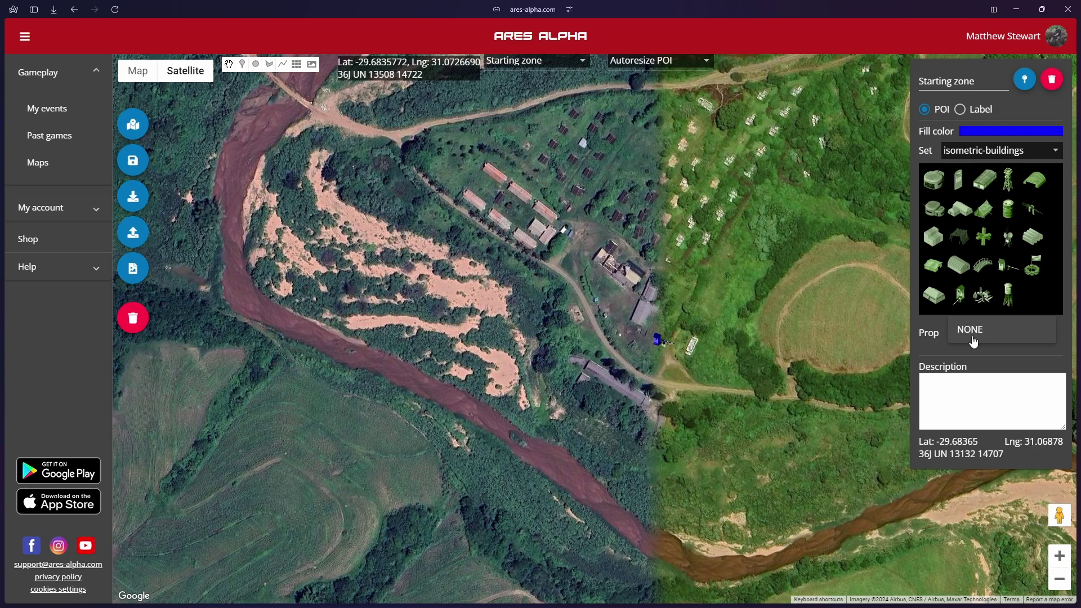
{"action": "left_click", "coordinate": [974, 340]}
{"action": "left_click", "coordinate": [963, 382]}
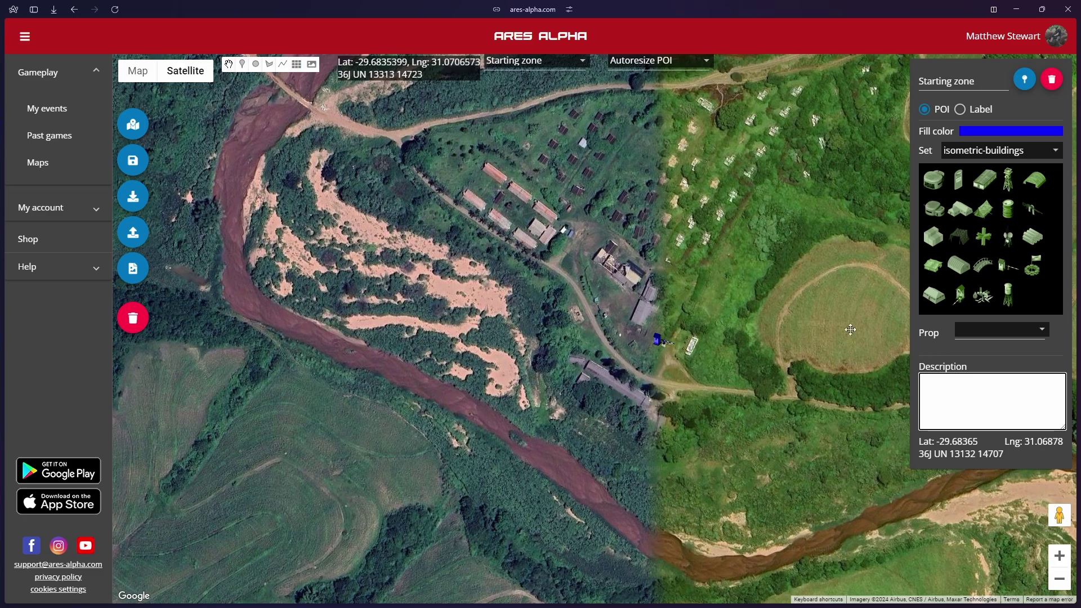
{"action": "left_click_drag", "start_coordinate": [908, 320], "coordinate": [896, 325]}
{"action": "left_click", "coordinate": [698, 296]}
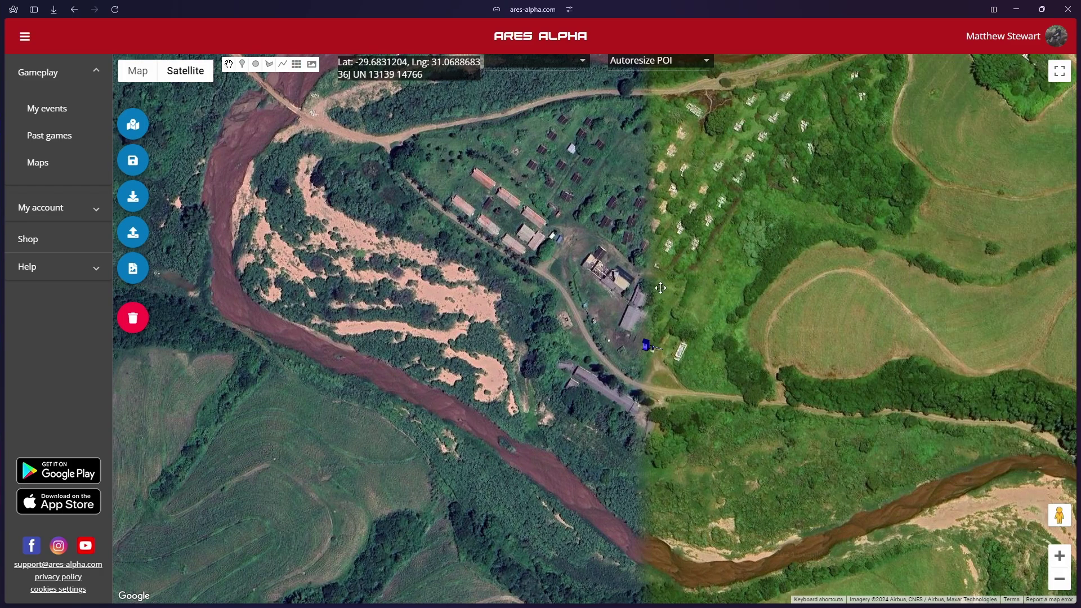
Draw a circle over the round clearing east of the compound and enlarge it to cover the whole clearing
{"action": "left_click_drag", "start_coordinate": [623, 294], "coordinate": [613, 296]}
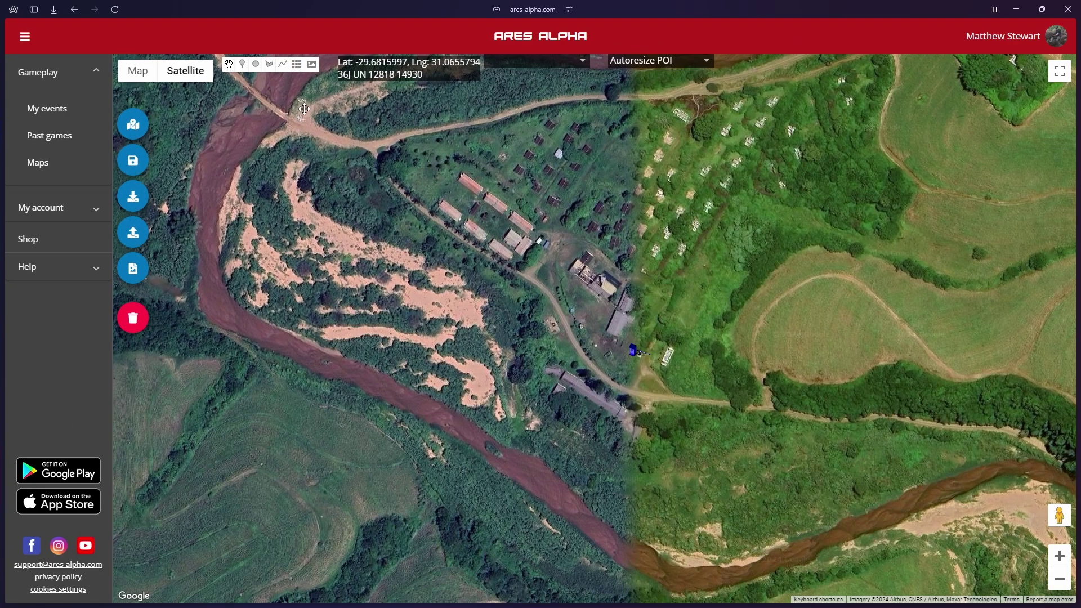
{"action": "left_click", "coordinate": [256, 64]}
{"action": "mouse_move", "coordinate": [812, 326]}
{"action": "left_mouse_down"}
{"action": "mouse_move", "coordinate": [882, 372]}
{"action": "mouse_move", "coordinate": [866, 358]}
{"action": "left_mouse_up"}
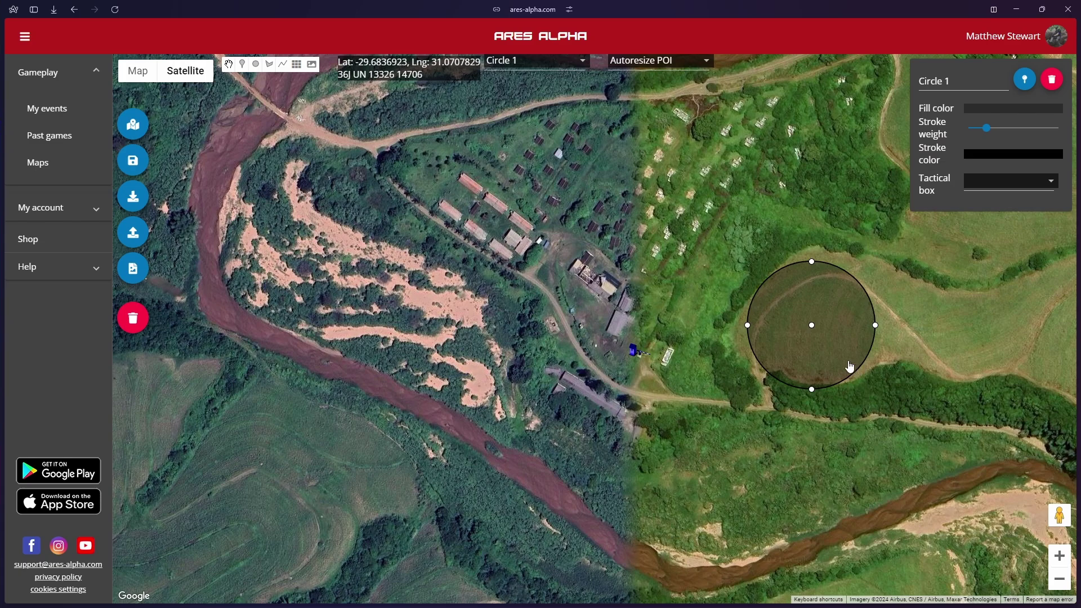
{"action": "left_click_drag", "start_coordinate": [838, 309], "coordinate": [899, 332]}
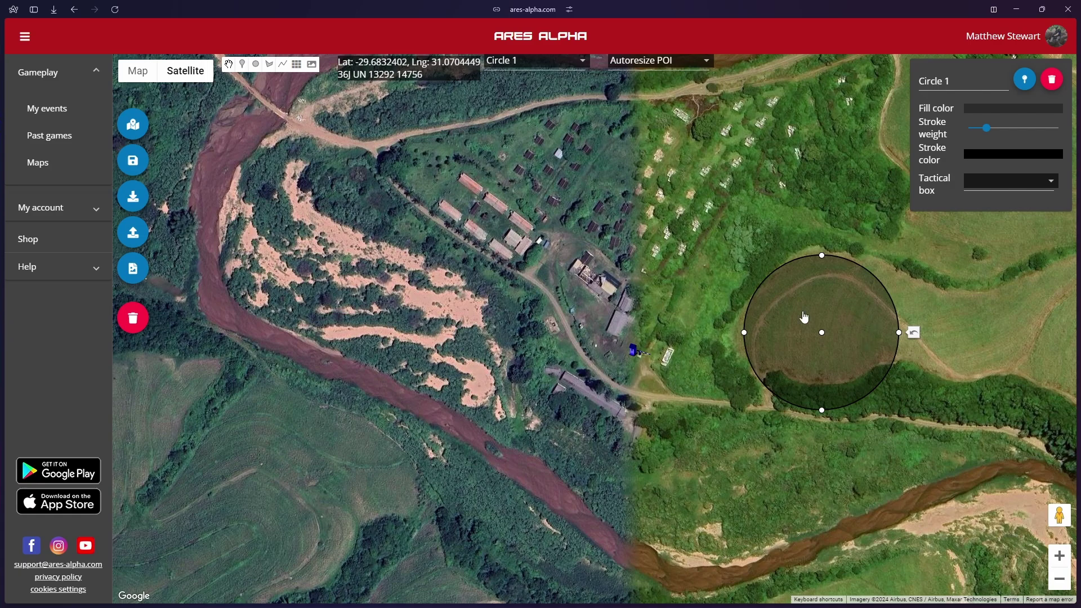
Give the circle over the clearing a semi-transparent red fill and a blue-violet stroke
{"action": "left_click", "coordinate": [1002, 108]}
{"action": "left_click", "coordinate": [960, 105]}
{"action": "left_click", "coordinate": [993, 156]}
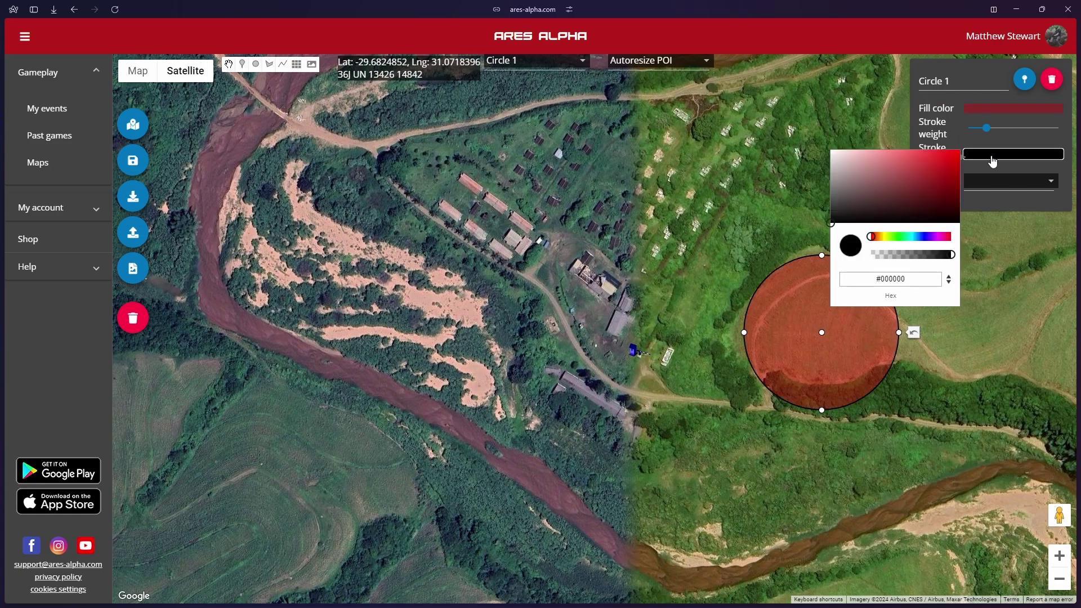
{"action": "left_click", "coordinate": [929, 237]}
{"action": "left_click", "coordinate": [922, 178]}
{"action": "left_click", "coordinate": [1007, 179]}
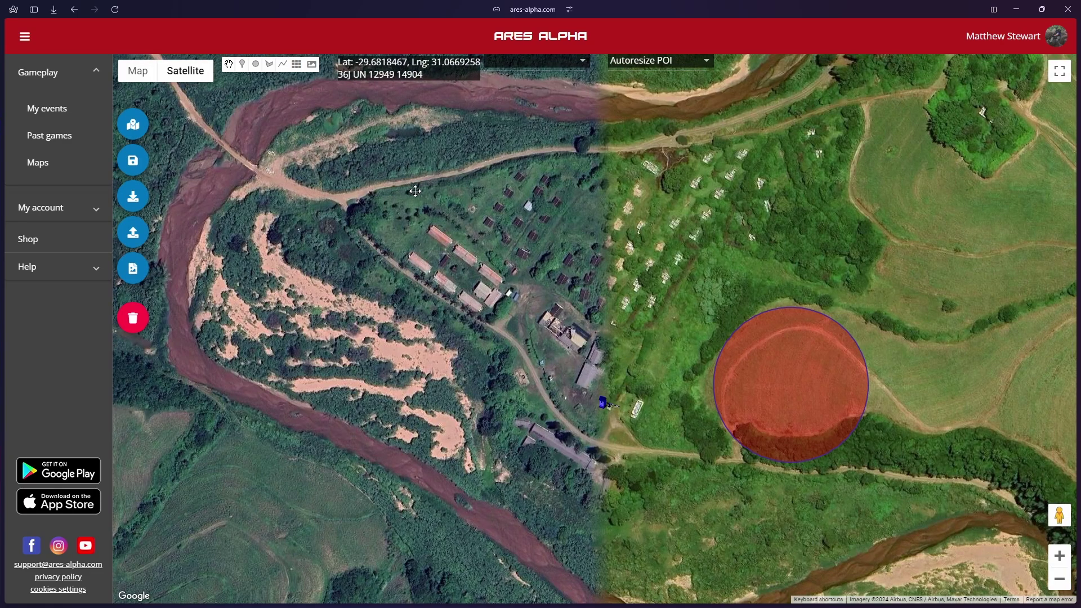
Draw a closed polygon around the compound and eastern field, following the northern road and the southwestern track
{"action": "left_click", "coordinate": [269, 65]}
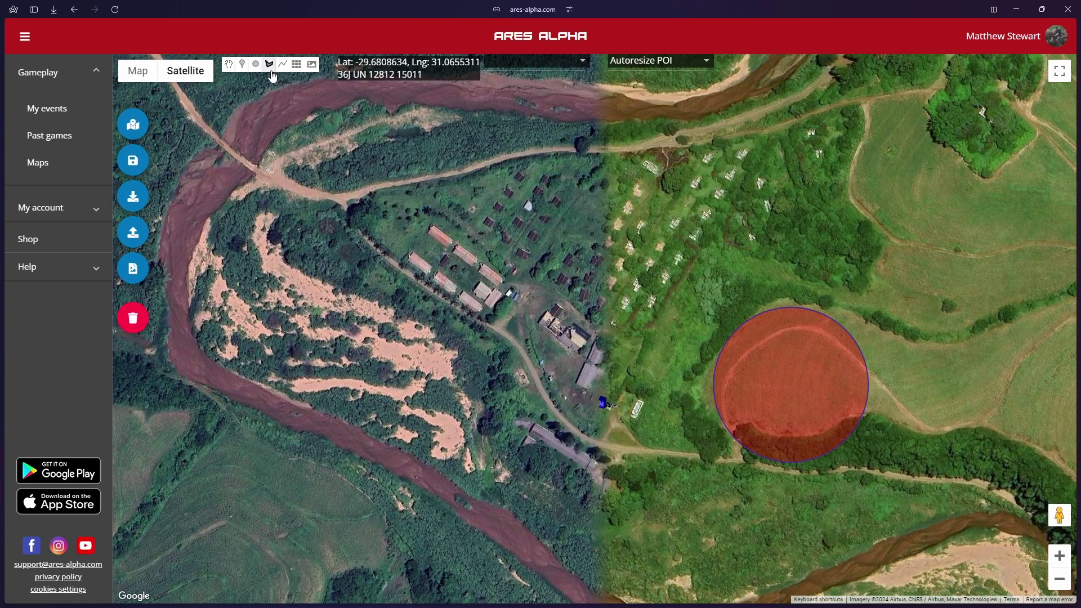
{"action": "left_click", "coordinate": [342, 197]}
{"action": "left_click", "coordinate": [420, 180]}
{"action": "left_click", "coordinate": [491, 162]}
{"action": "left_click", "coordinate": [573, 151]}
{"action": "left_click", "coordinate": [672, 145]}
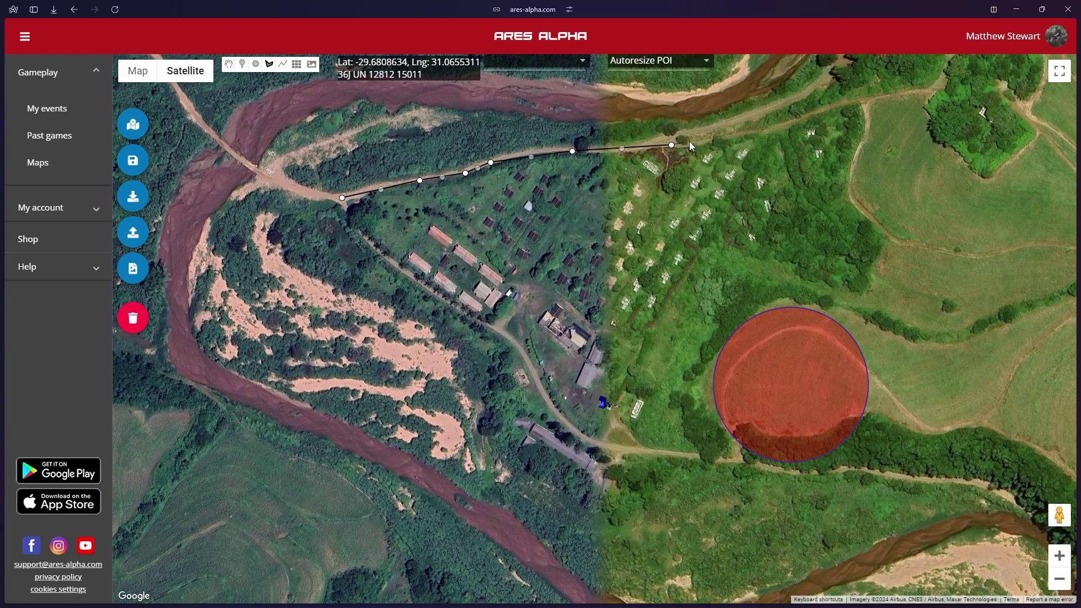
{"action": "left_click", "coordinate": [862, 102]}
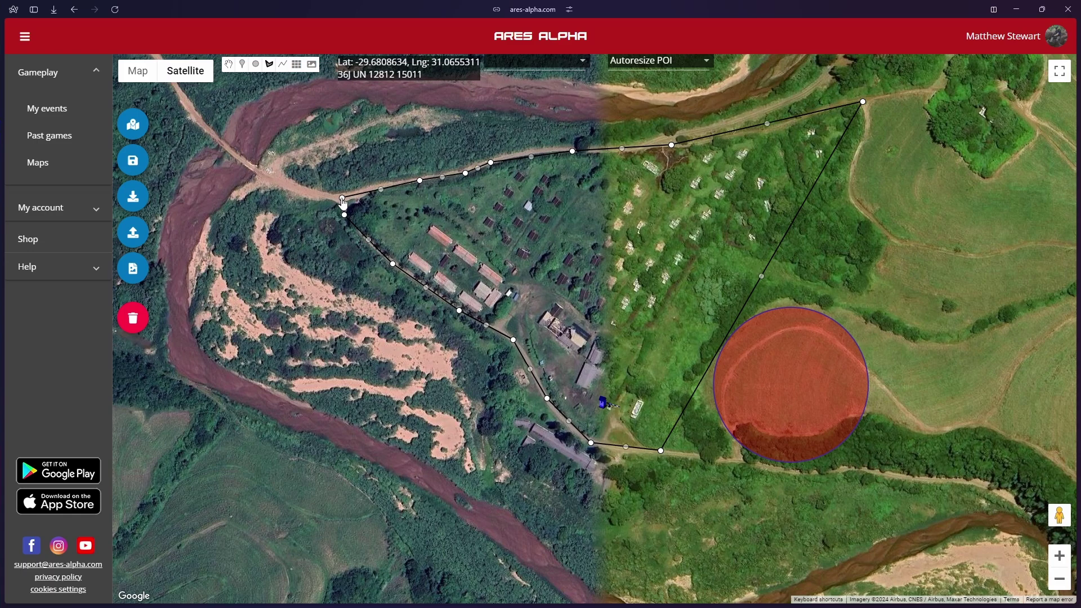
{"action": "left_click", "coordinate": [342, 200]}
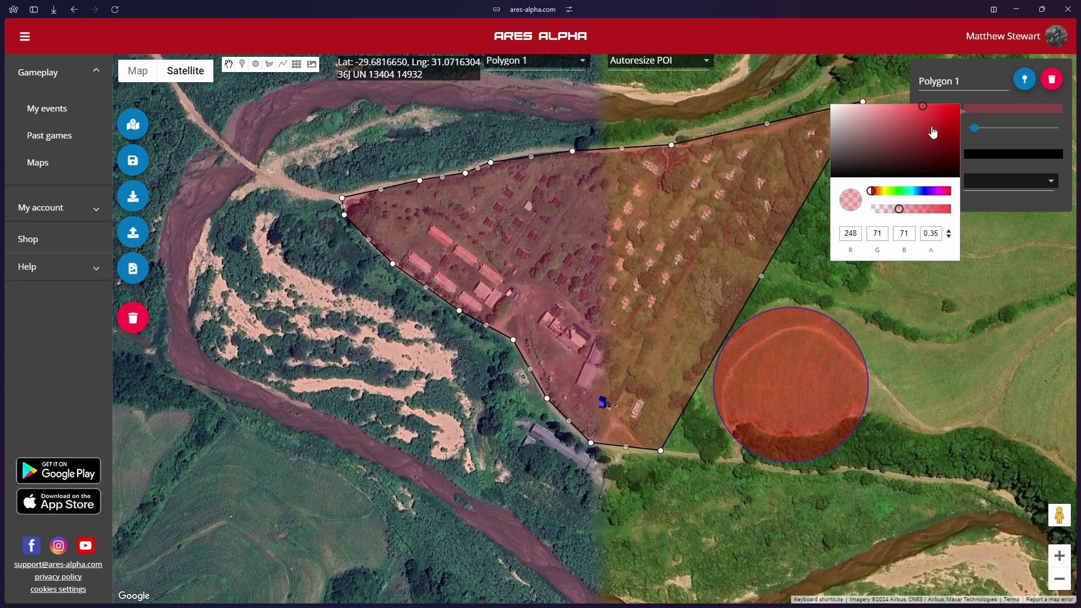
Style the compound polygon with a semi-transparent red fill (248, 71, 71, 0.35), a thicker outline and stroke color #55d1c6
{"action": "left_click", "coordinate": [1013, 128]}
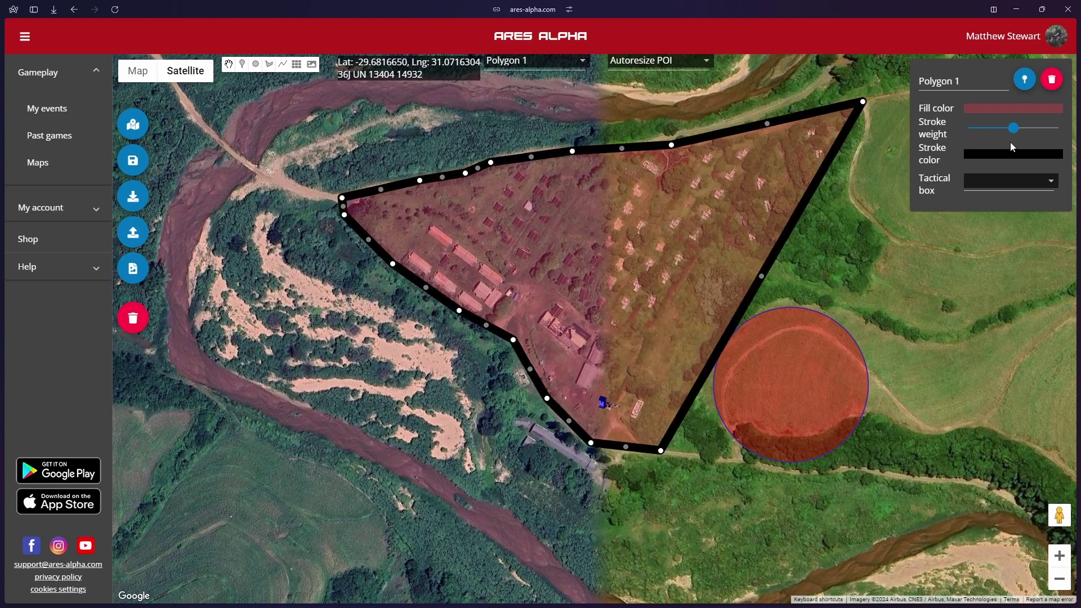
{"action": "left_click", "coordinate": [986, 160]}
{"action": "left_click", "coordinate": [909, 237]}
{"action": "left_click", "coordinate": [907, 164]}
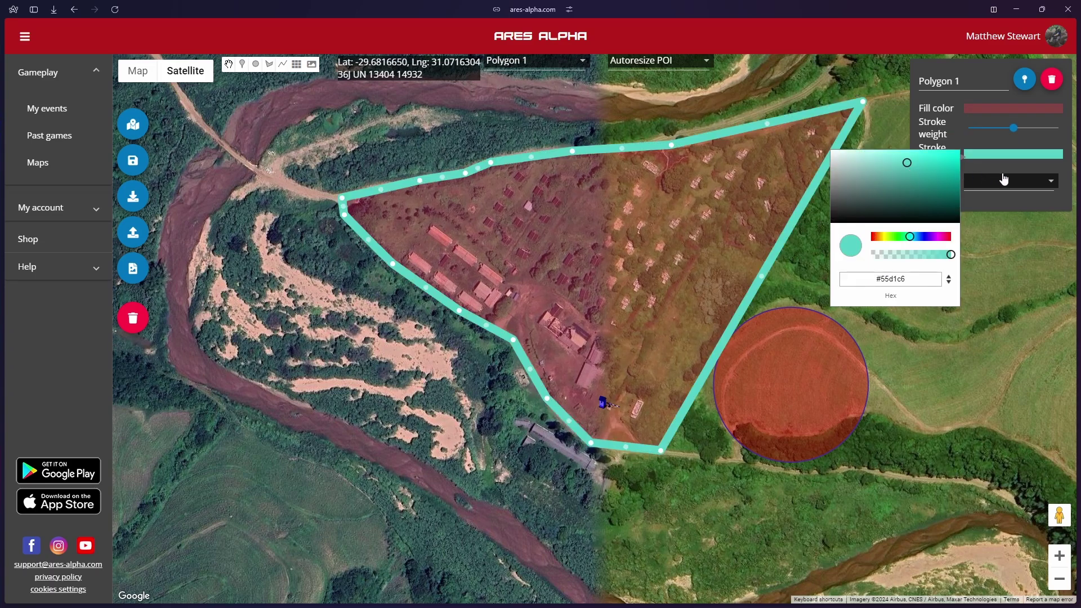
{"action": "left_click", "coordinate": [1005, 162]}
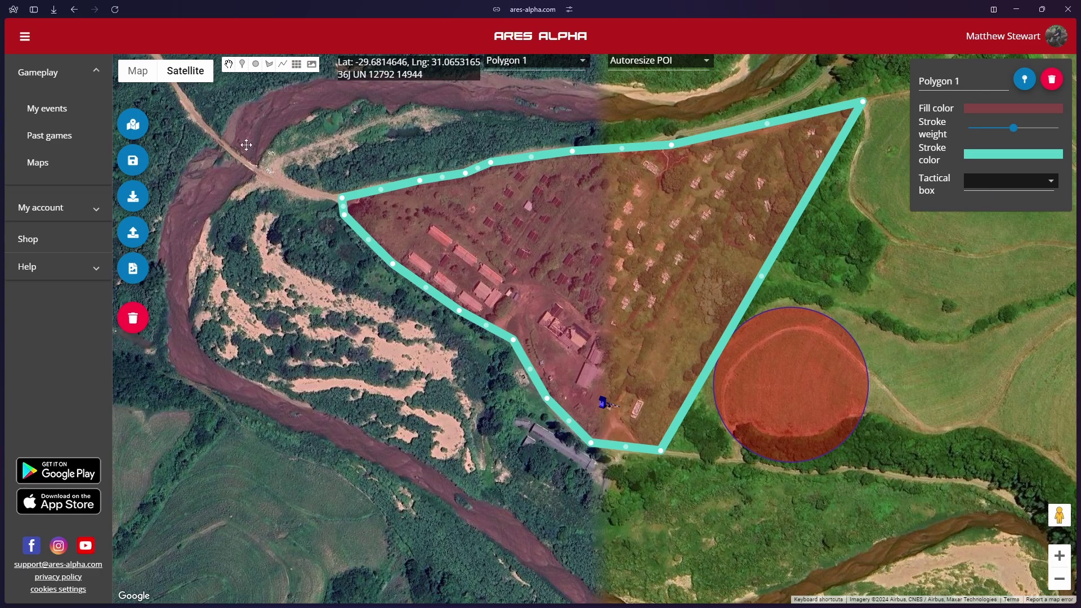
Draw a polyline that loops around the sandy area between the river and the compound
{"action": "left_click_drag", "start_coordinate": [298, 154], "coordinate": [299, 156]}
{"action": "left_click", "coordinate": [282, 63]}
{"action": "left_click", "coordinate": [292, 235]}
{"action": "left_click", "coordinate": [513, 411]}
{"action": "left_click", "coordinate": [328, 449]}
{"action": "left_click", "coordinate": [256, 278]}
{"action": "double_click", "coordinate": [289, 234]}
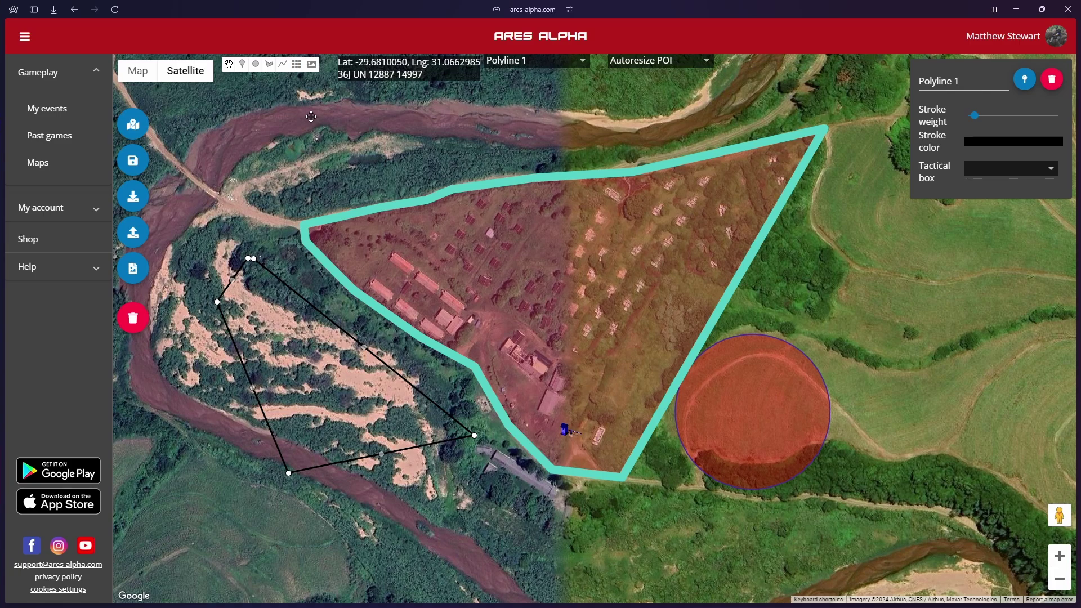
Add a grid over the compound and reposition and resize it to span from the western sandbank to just past the red circle
{"action": "left_click", "coordinate": [297, 65]}
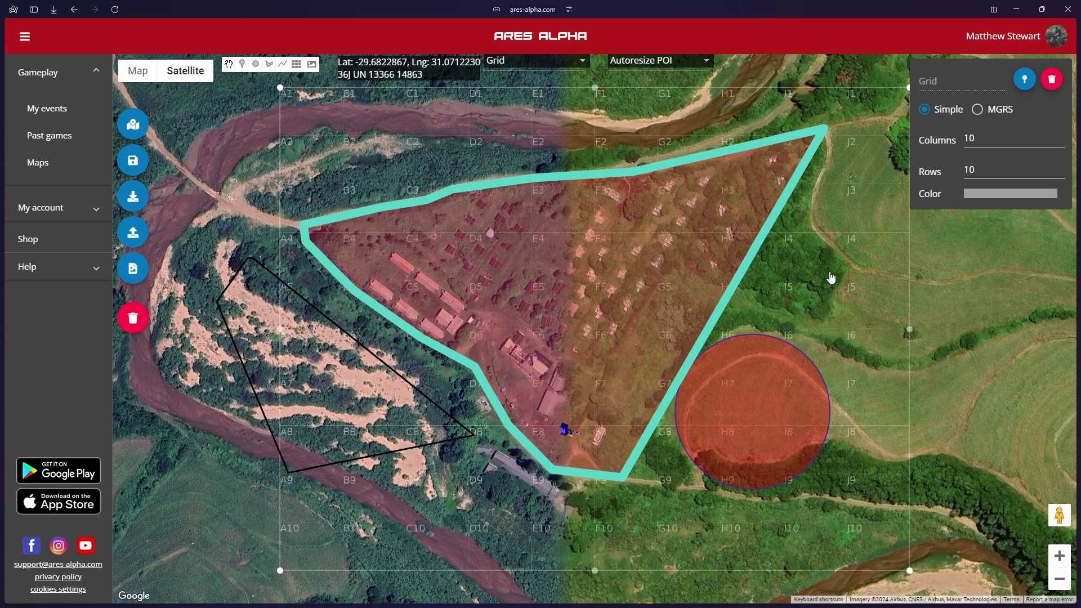
{"action": "left_click_drag", "start_coordinate": [849, 278], "coordinate": [794, 280]}
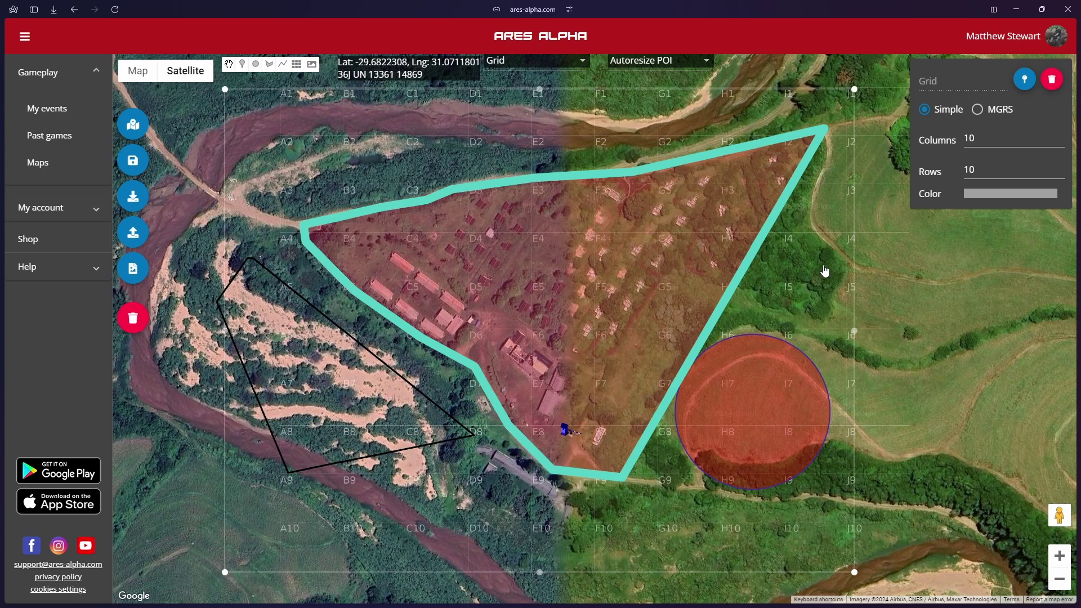
{"action": "left_click_drag", "start_coordinate": [853, 108], "coordinate": [841, 113]}
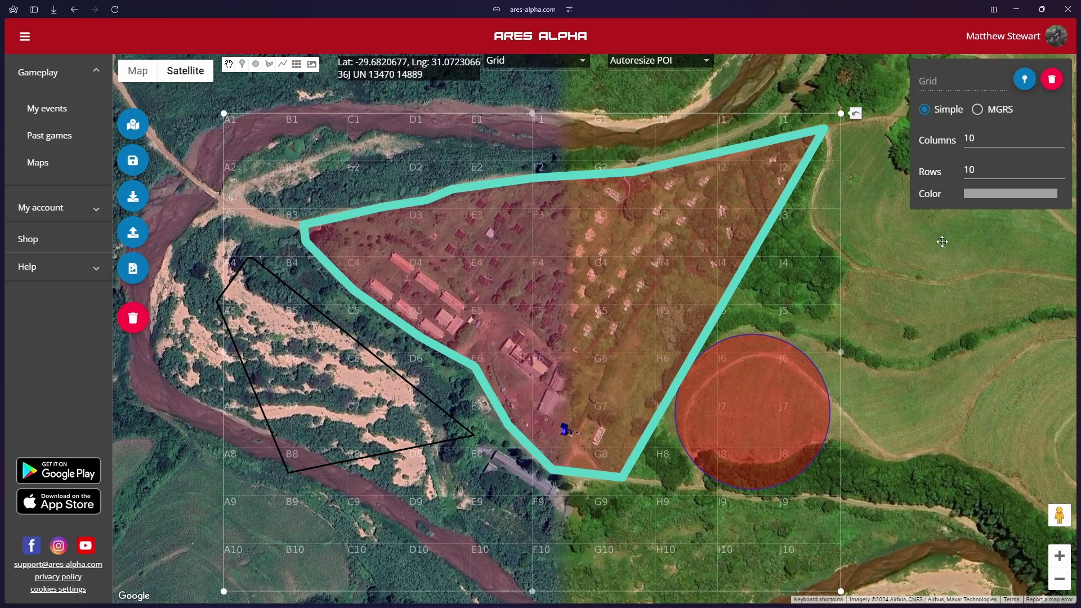
Try MGRS labelling on the grid, return it to Simple, and set it to 2 columns and 50 rows
{"action": "left_click", "coordinate": [978, 109]}
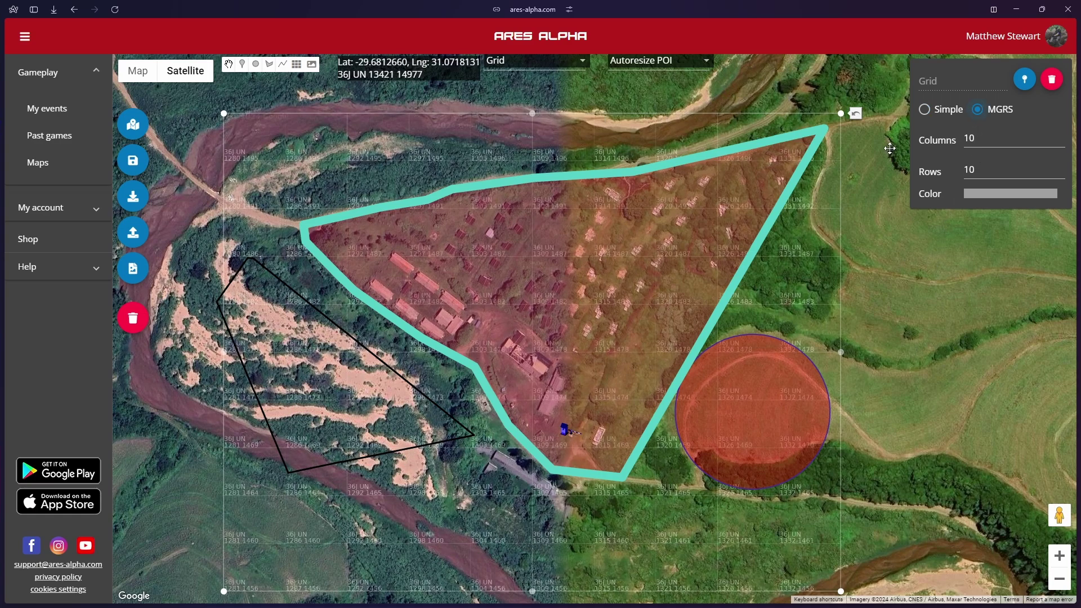
{"action": "left_click", "coordinate": [925, 109]}
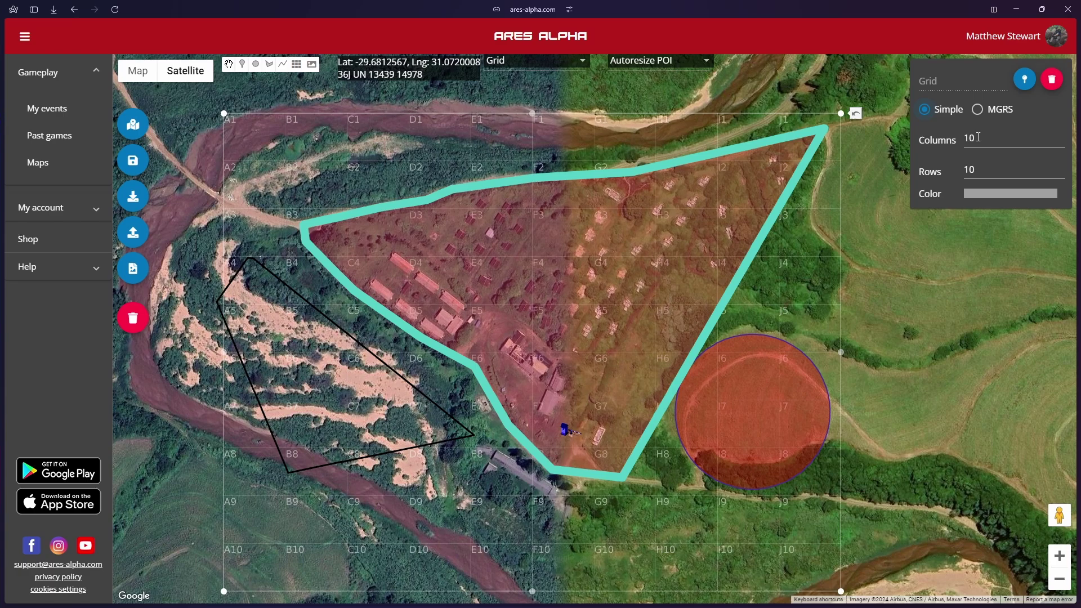
{"action": "left_click", "coordinate": [978, 137]}
{"action": "key", "text": "Tab"}
{"action": "left_click", "coordinate": [944, 163]}
{"action": "left_click_drag", "start_coordinate": [985, 139], "coordinate": [832, 171]}
{"action": "type", "text": "2"}
{"action": "key", "text": "Tab"}
{"action": "type", "text": "50"}
{"action": "left_click", "coordinate": [930, 169]}
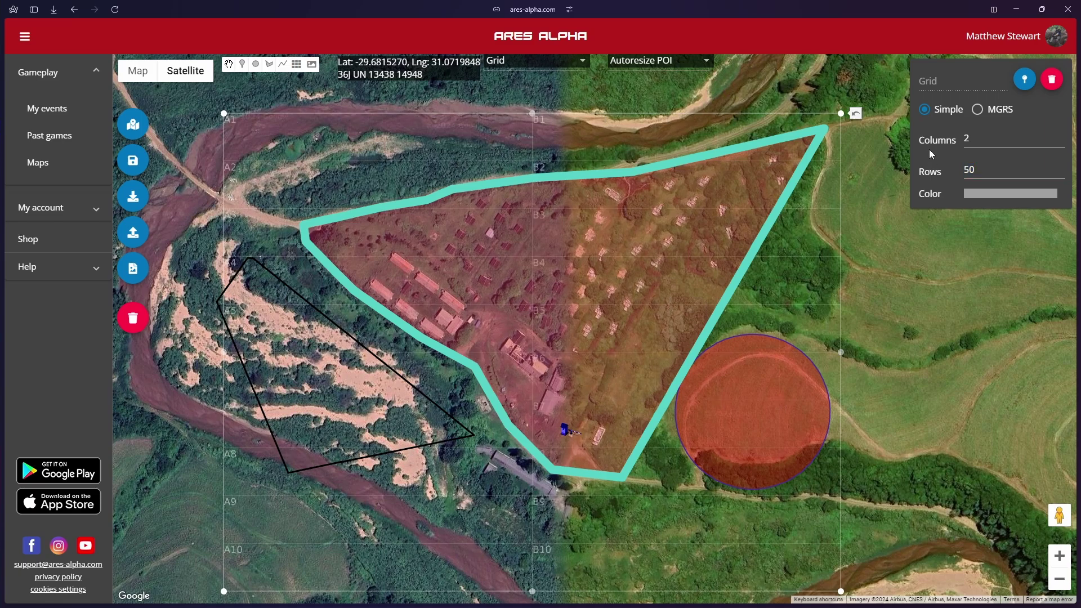
Color the grid semi-transparent yellow (238, 248, 86, 0.5) and deselect it
{"action": "left_click", "coordinate": [975, 194]}
{"action": "left_click", "coordinate": [884, 276]}
{"action": "left_click", "coordinate": [916, 193]}
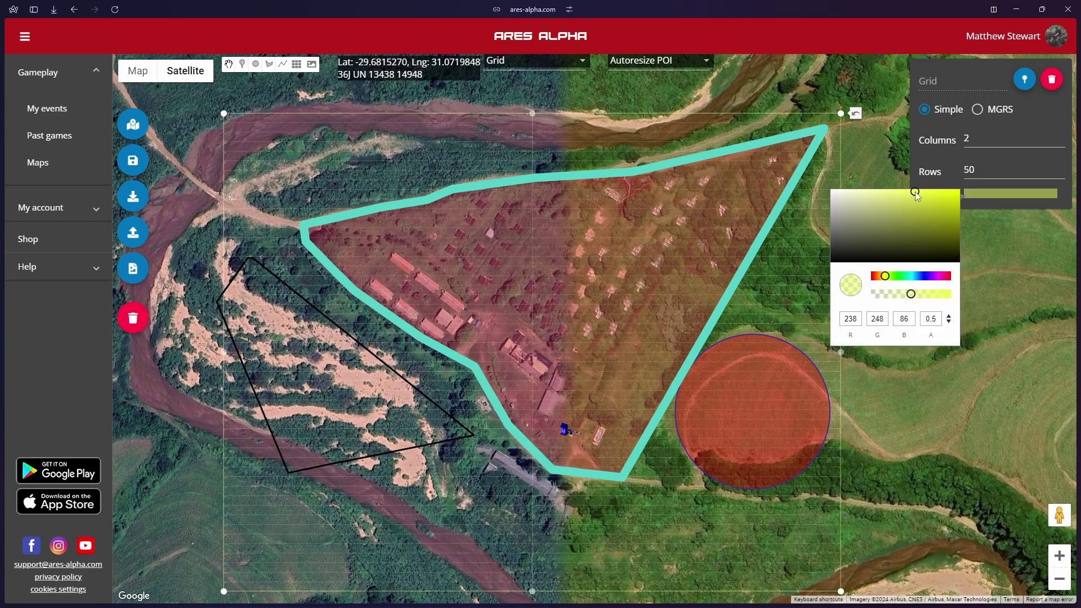
{"action": "left_click", "coordinate": [1024, 242]}
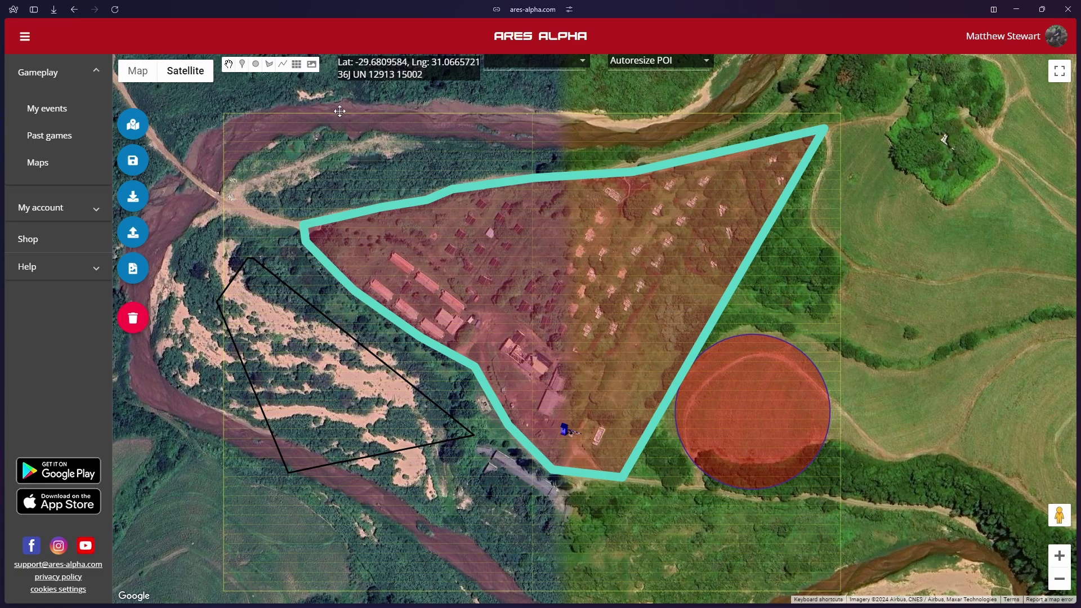
Insert the image Ares Alpha Logo1.png and place it over the river bend just north of the compound polygon's eastern tip
{"action": "left_click", "coordinate": [312, 66]}
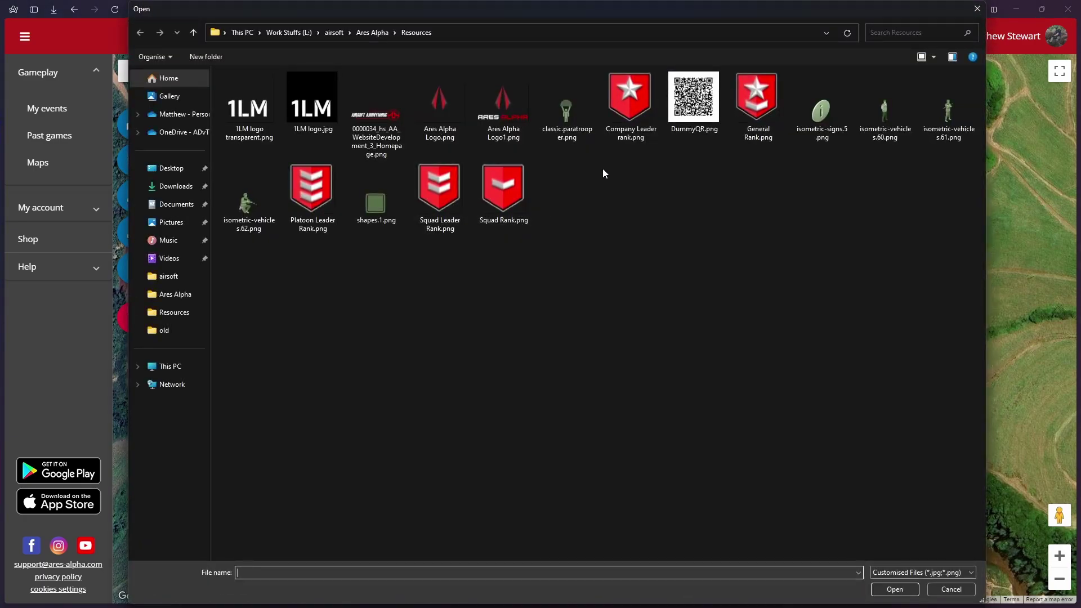
{"action": "double_click", "coordinate": [496, 87]}
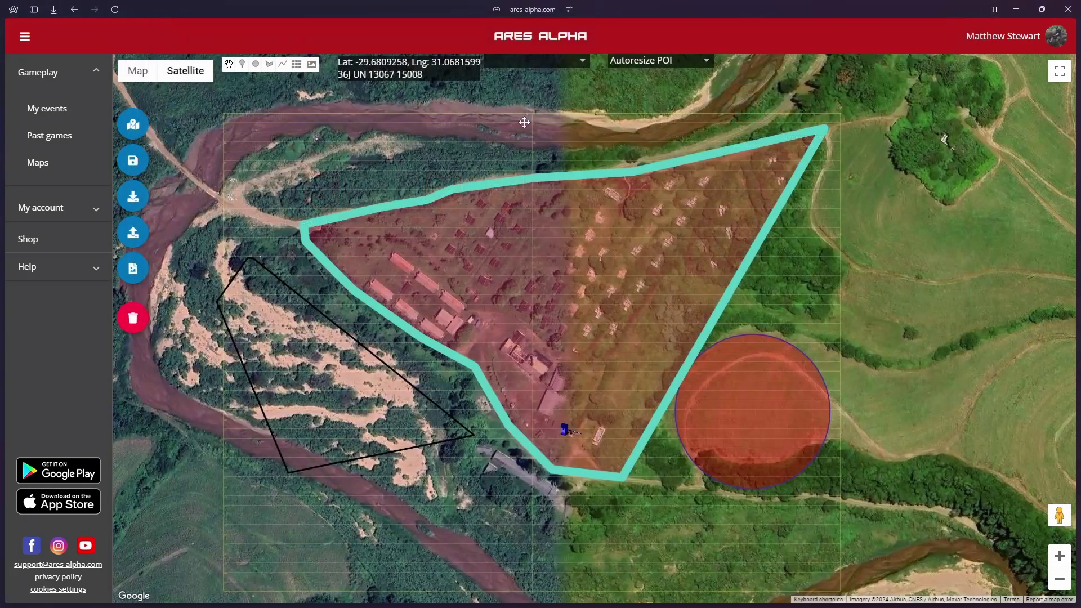
{"action": "scroll", "coordinate": [848, 305], "scroll_direction": "down", "scroll_amount": 1}
{"action": "left_click_drag", "start_coordinate": [878, 197], "coordinate": [678, 356]}
{"action": "left_click_drag", "start_coordinate": [625, 401], "coordinate": [802, 181]}
{"action": "left_click_drag", "start_coordinate": [880, 277], "coordinate": [853, 319]}
{"action": "scroll", "coordinate": [853, 318], "scroll_direction": "up", "scroll_amount": 1}
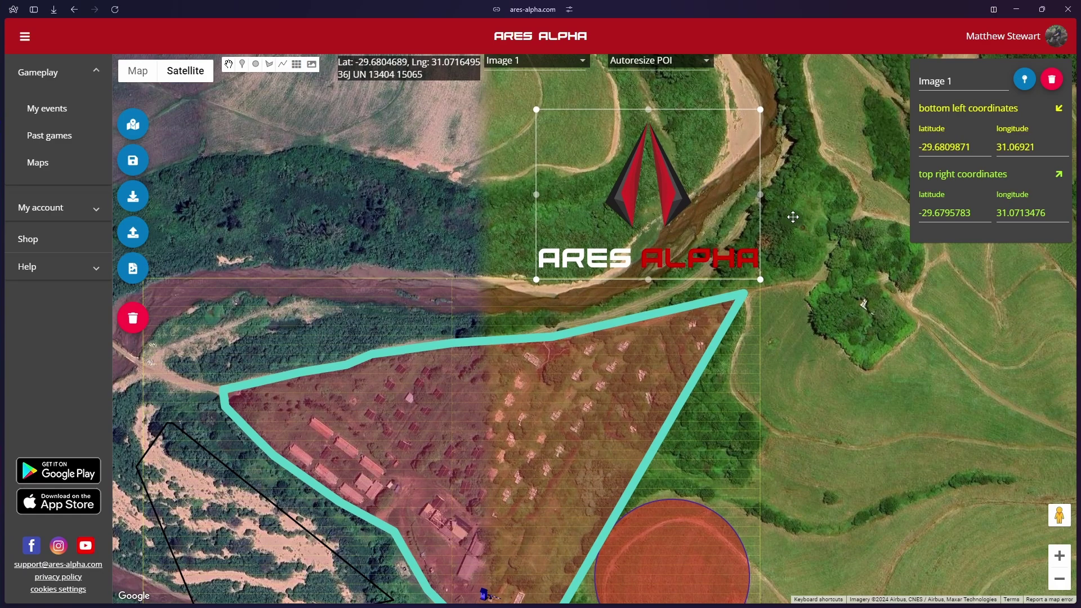
{"action": "left_click", "coordinate": [801, 186]}
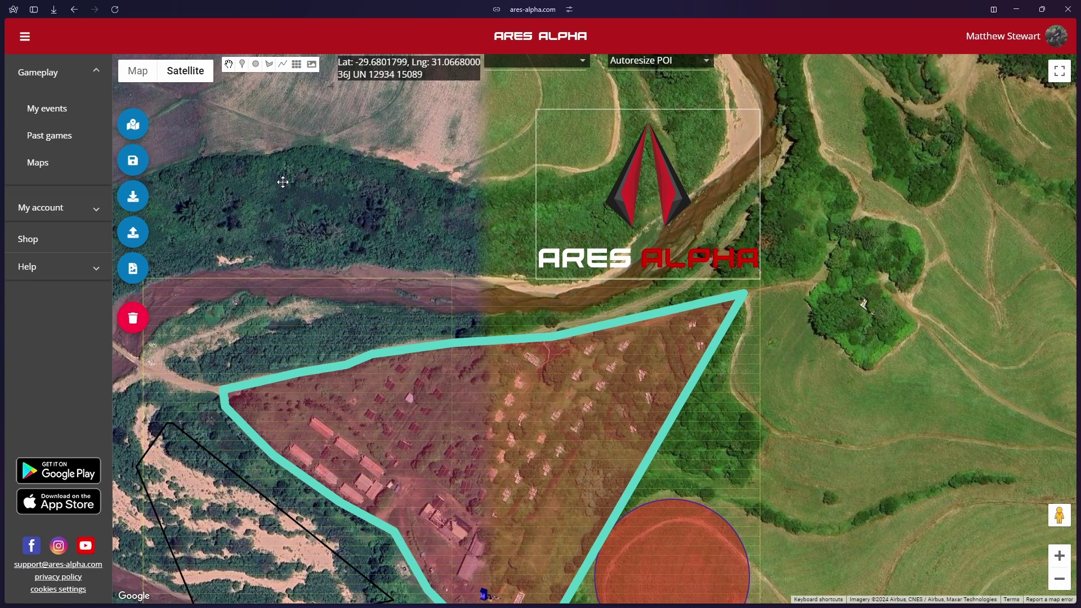
Open the existing map AA - Drawn out V2 from the map list and save it under its current name
{"action": "left_click", "coordinate": [62, 168]}
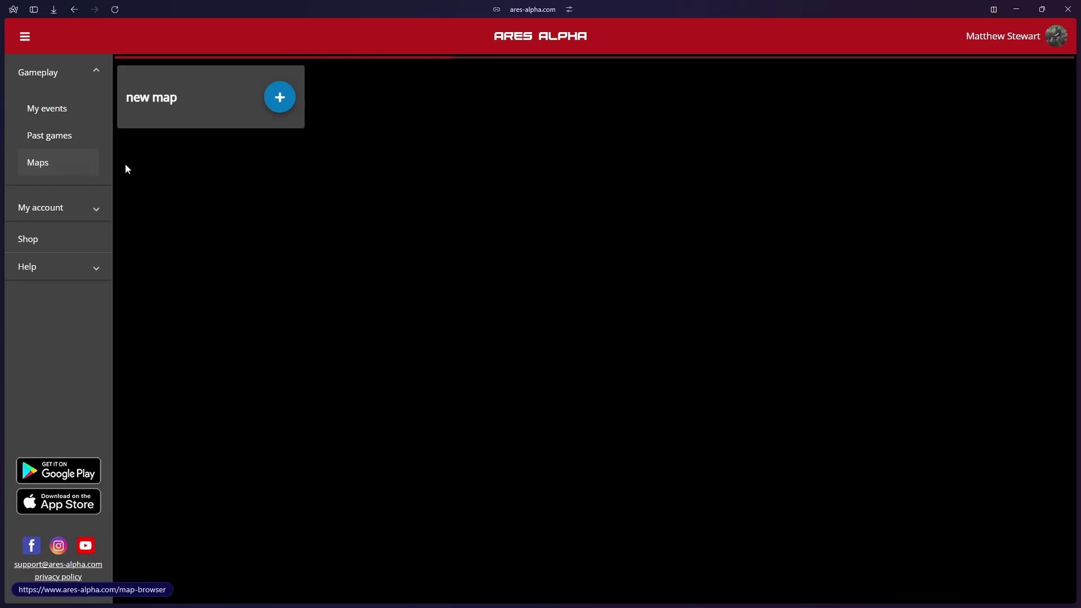
{"action": "left_click", "coordinate": [447, 110]}
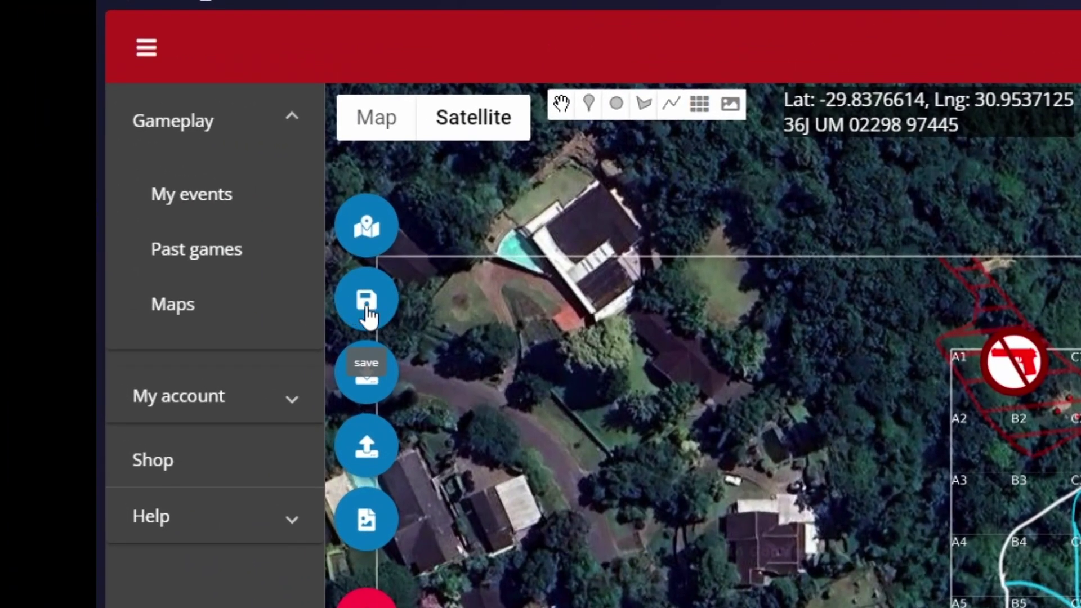
{"action": "left_click", "coordinate": [365, 304]}
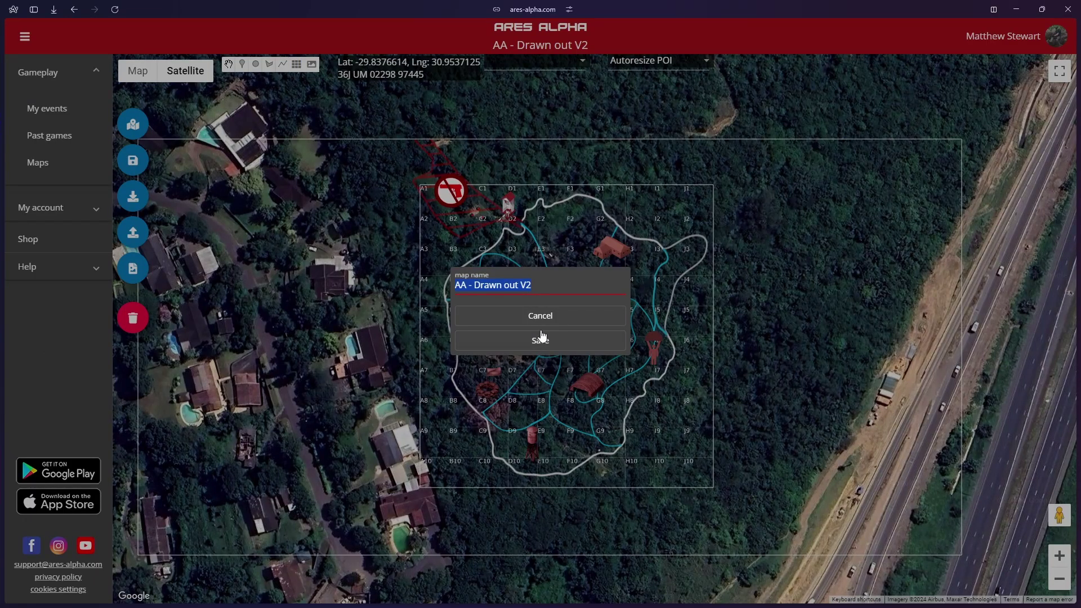
{"action": "left_click", "coordinate": [540, 338]}
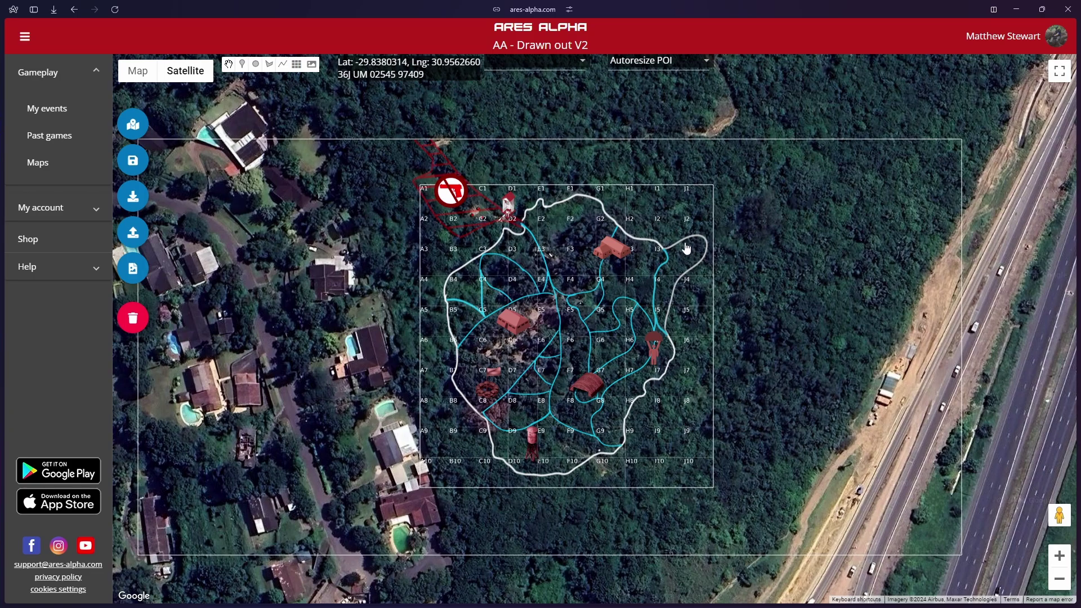
Create a new game event, look over its default settings, and save it
{"action": "left_click", "coordinate": [67, 108]}
{"action": "left_click", "coordinate": [218, 92]}
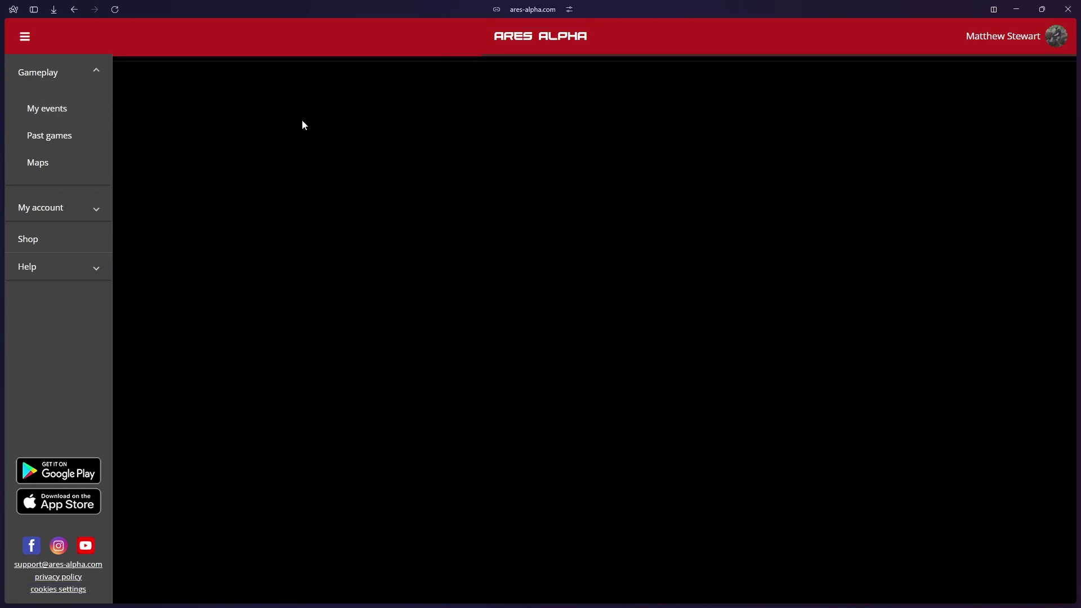
{"action": "scroll", "coordinate": [338, 231], "scroll_direction": "down", "scroll_amount": 2}
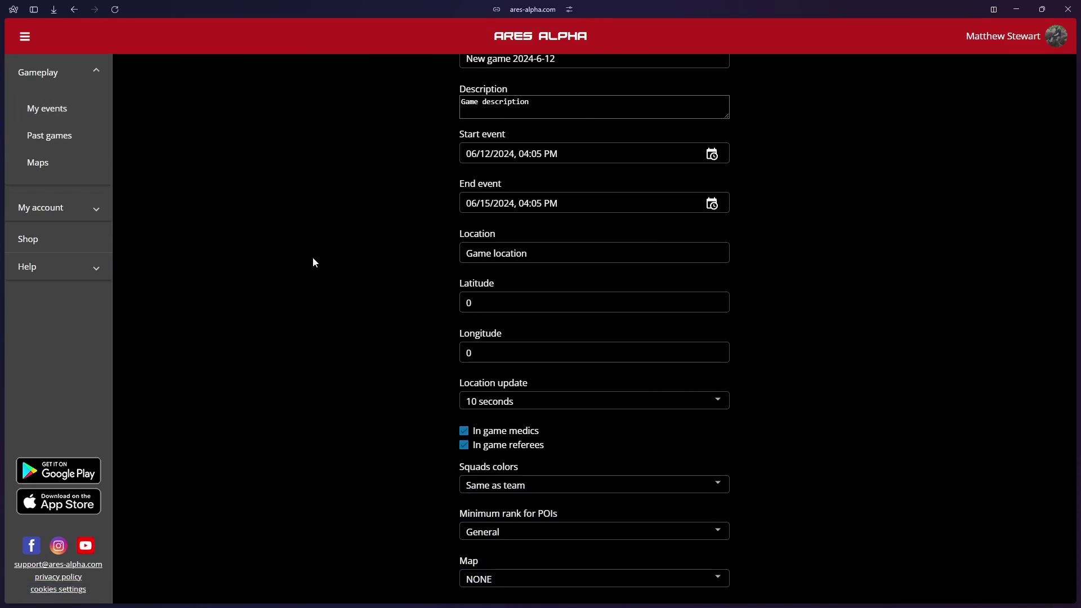
{"action": "scroll", "coordinate": [329, 252], "scroll_direction": "up", "scroll_amount": 2}
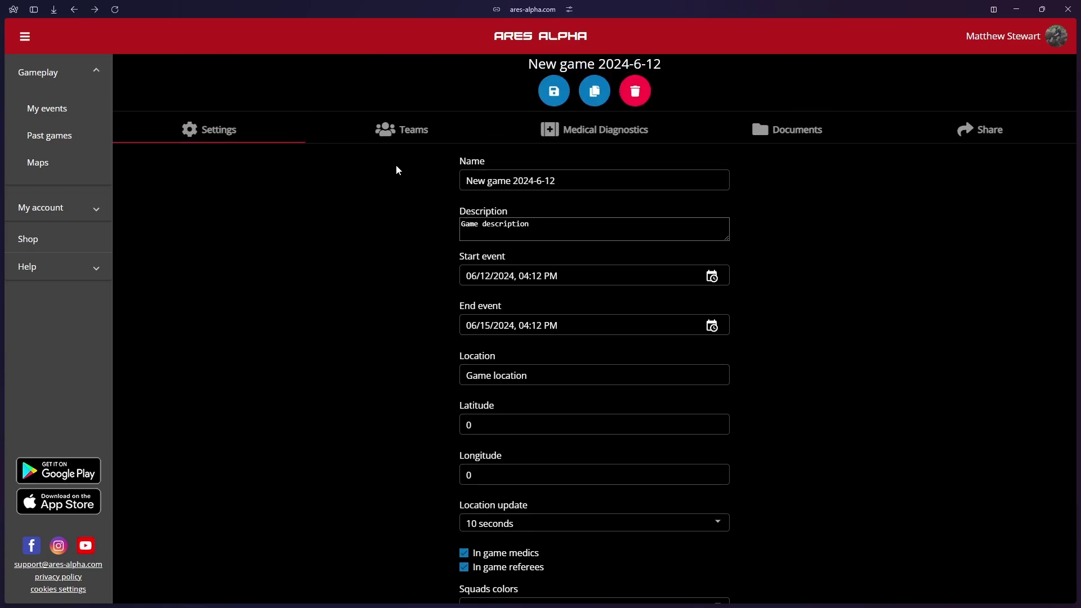
{"action": "left_click", "coordinate": [551, 97]}
Set the game's location update interval to 5 seconds and choose AA - Drawn out V2 as its map
{"action": "scroll", "coordinate": [430, 237], "scroll_direction": "down", "scroll_amount": 2}
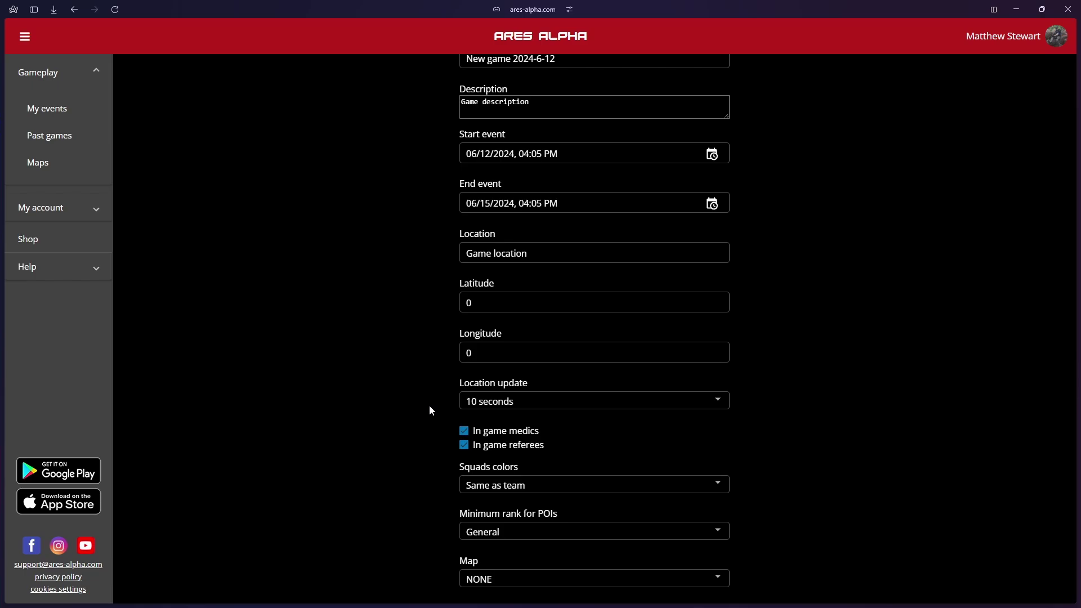
{"action": "left_click", "coordinate": [465, 407]}
{"action": "left_click", "coordinate": [512, 376]}
{"action": "left_click", "coordinate": [341, 350]}
{"action": "left_click", "coordinate": [555, 407]}
{"action": "left_click", "coordinate": [528, 509]}
{"action": "left_click", "coordinate": [504, 401]}
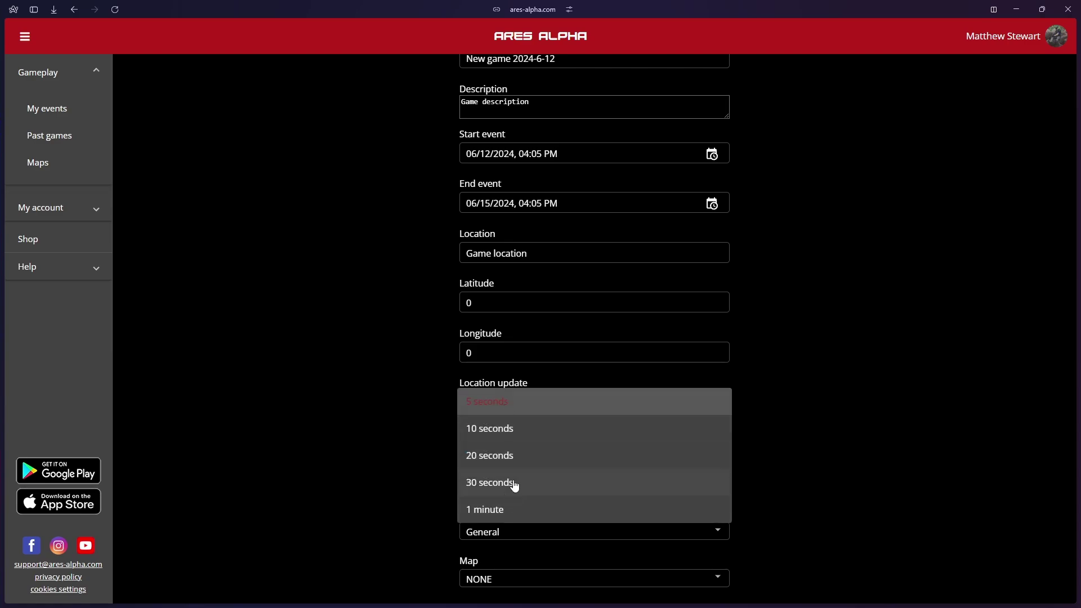
{"action": "left_click", "coordinate": [408, 366]}
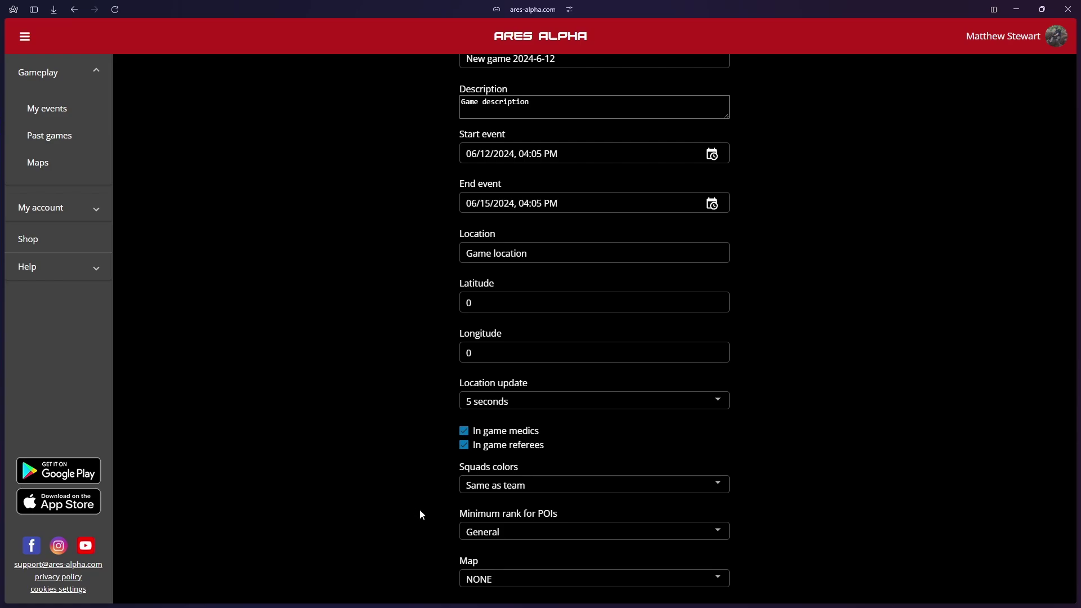
{"action": "left_click", "coordinate": [503, 581]}
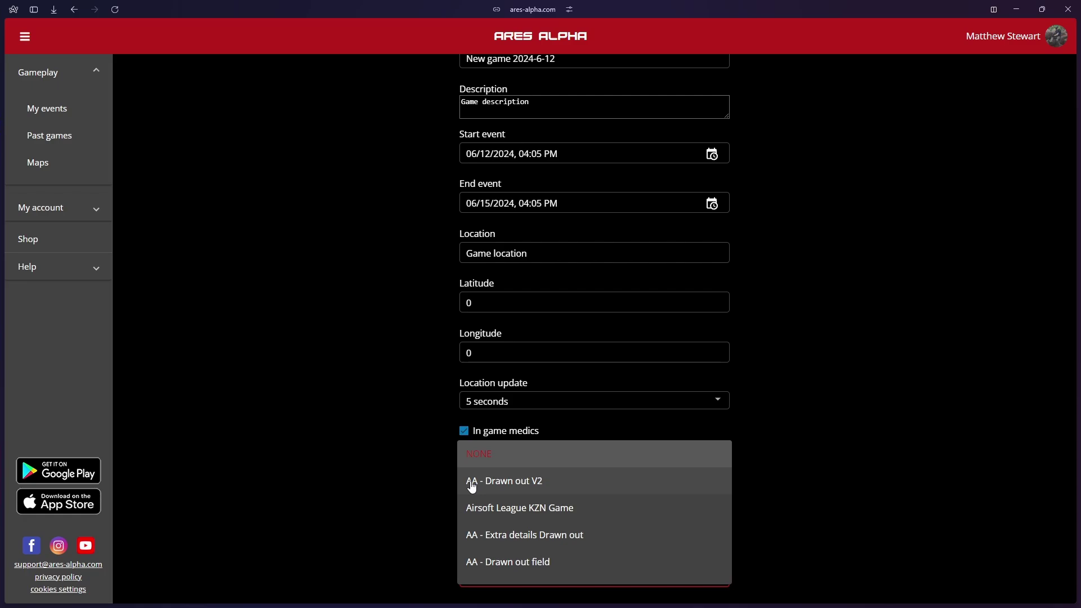
{"action": "left_click", "coordinate": [515, 486]}
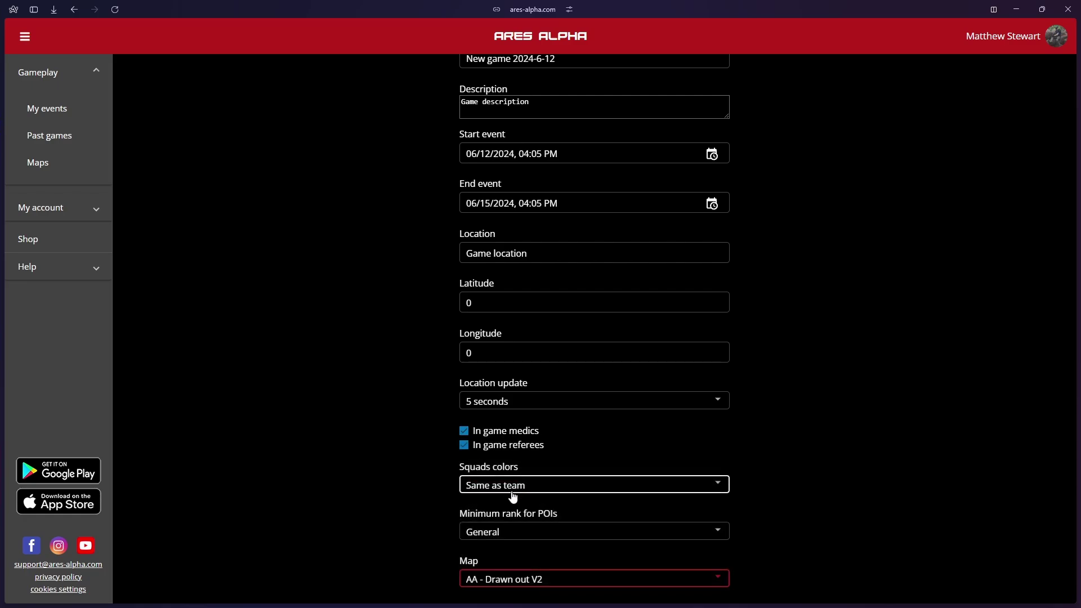
Review the game's teams, medical diagnostics and documents
{"action": "scroll", "coordinate": [490, 507], "scroll_direction": "up", "scroll_amount": 3}
{"action": "left_click", "coordinate": [385, 141]}
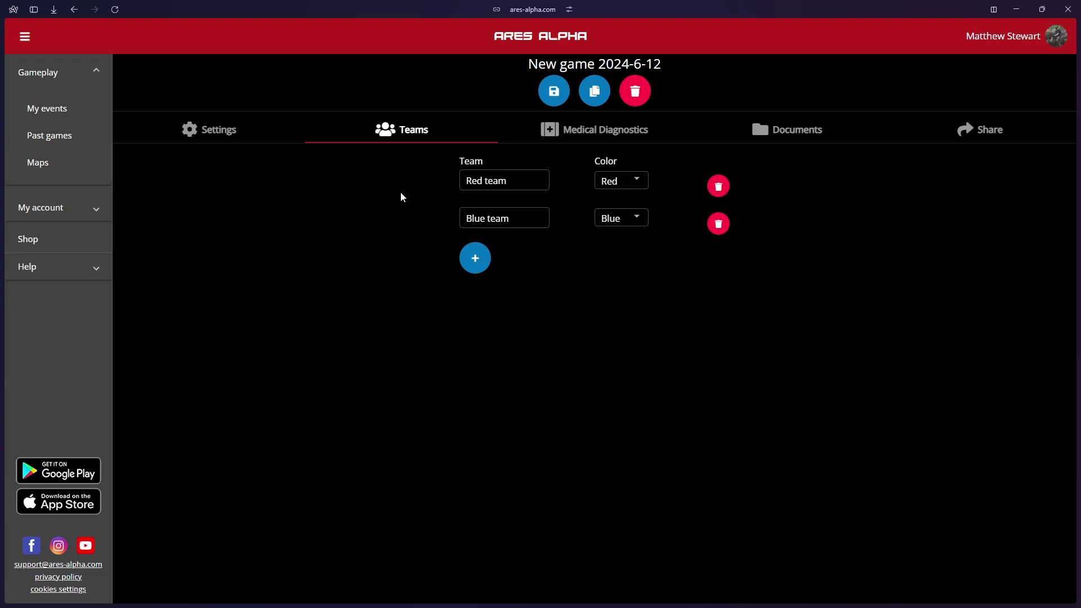
{"action": "left_click", "coordinate": [569, 130]}
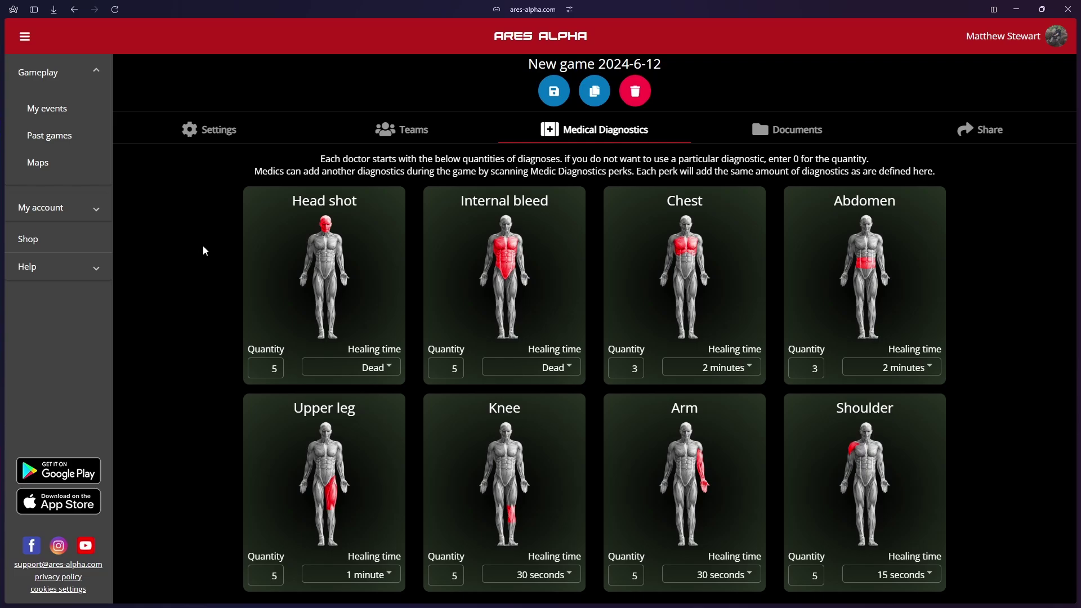
{"action": "left_click", "coordinate": [787, 129]}
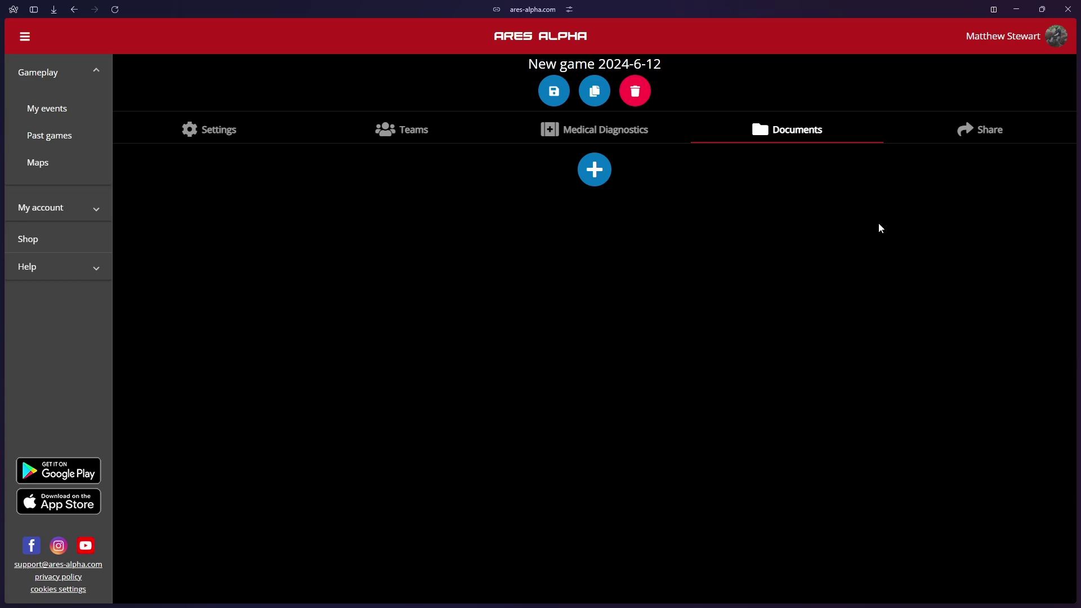
Examine the game's sharing QR code and event link, view the event's map, and return to the event settings
{"action": "left_click", "coordinate": [973, 134]}
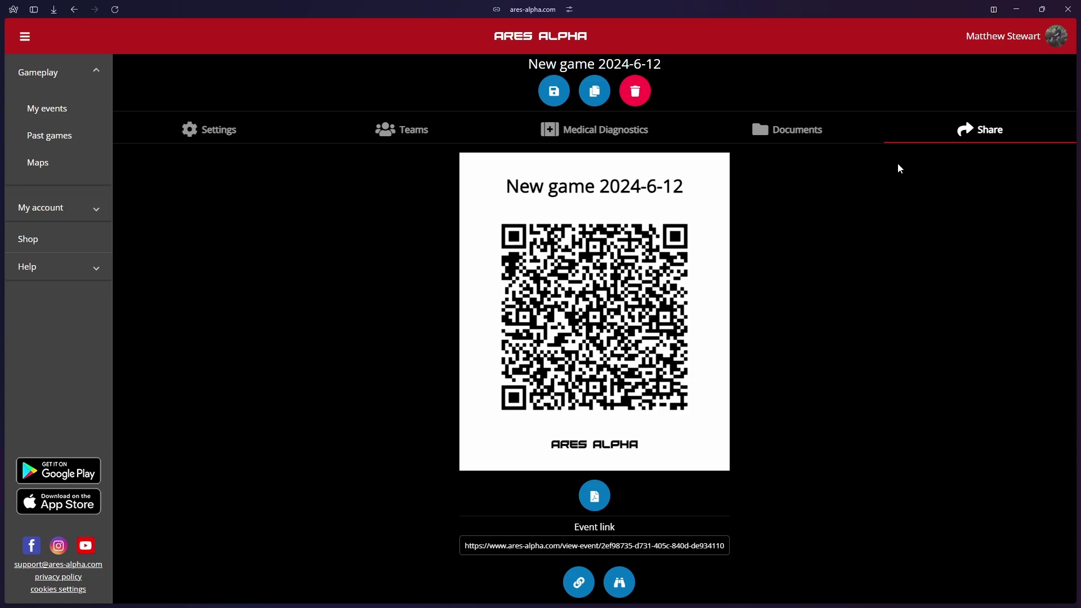
{"action": "left_click", "coordinate": [682, 546]}
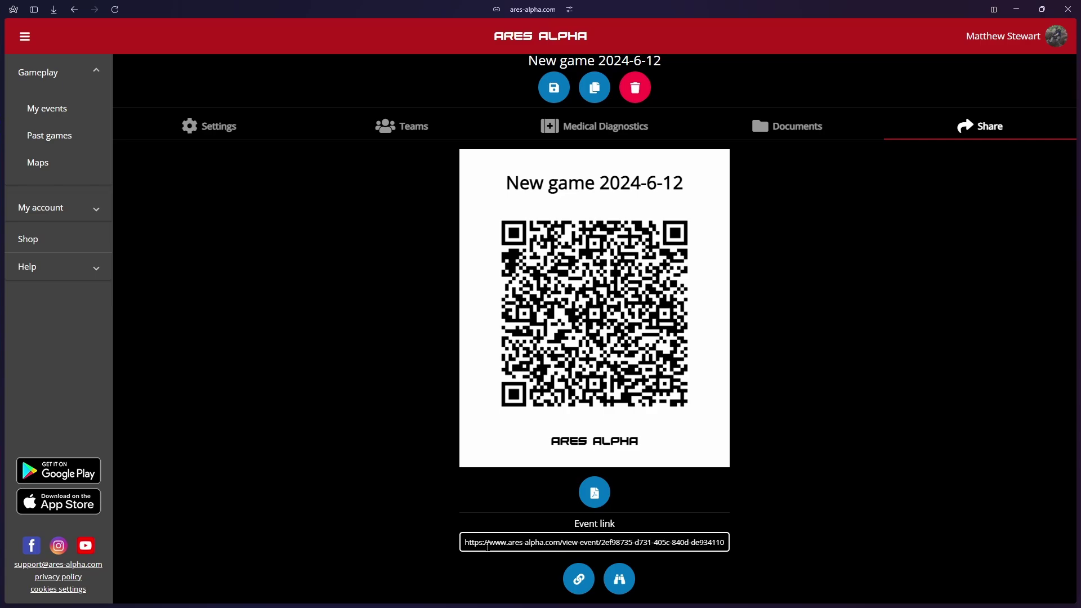
{"action": "left_click", "coordinate": [779, 550]}
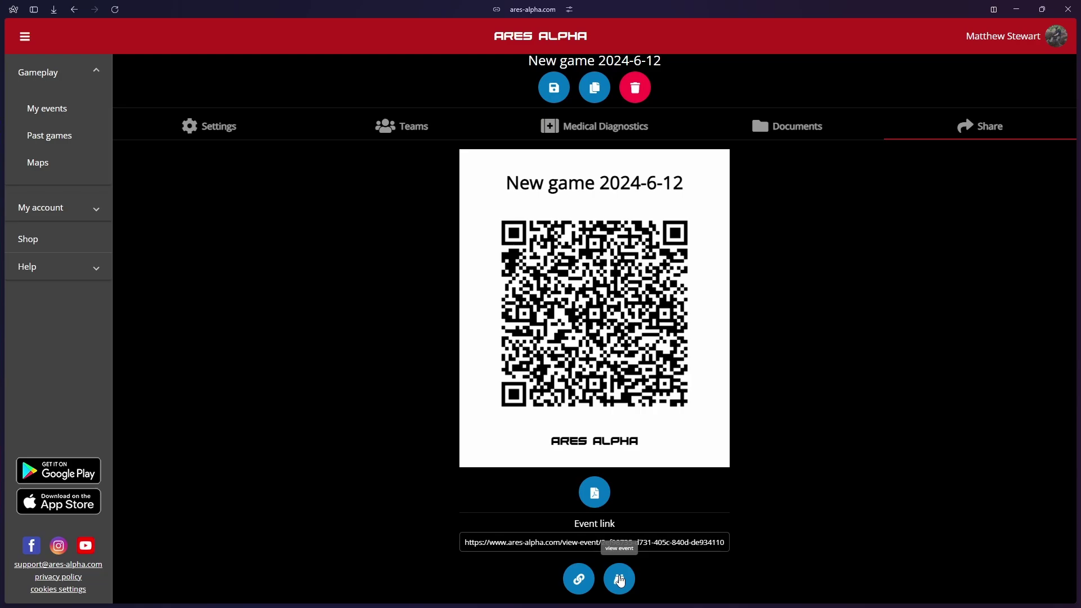
{"action": "left_click", "coordinate": [620, 581]}
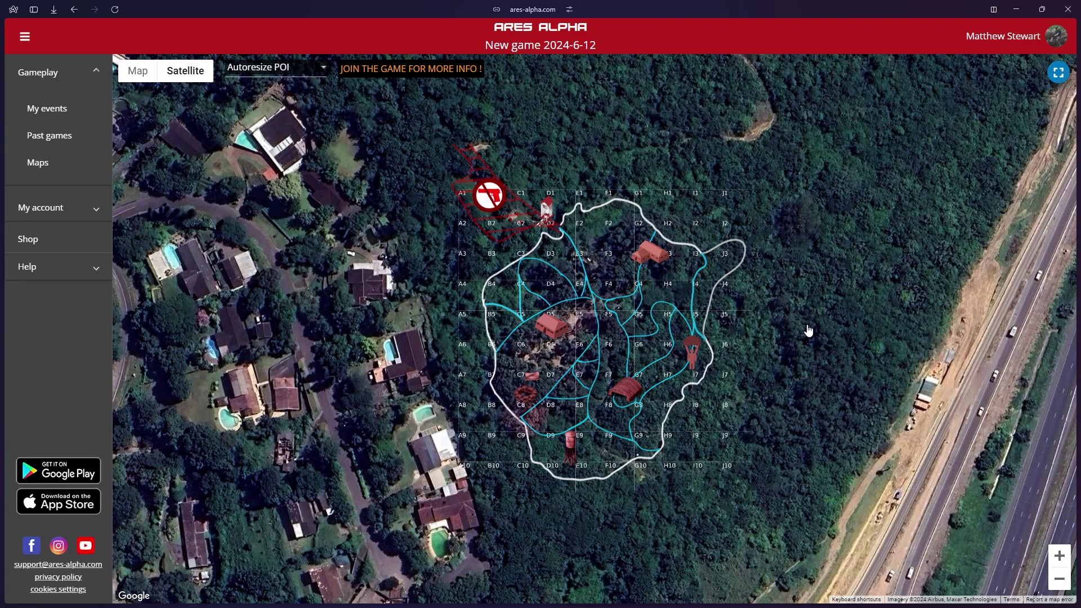
{"action": "key", "text": "alt+Left"}
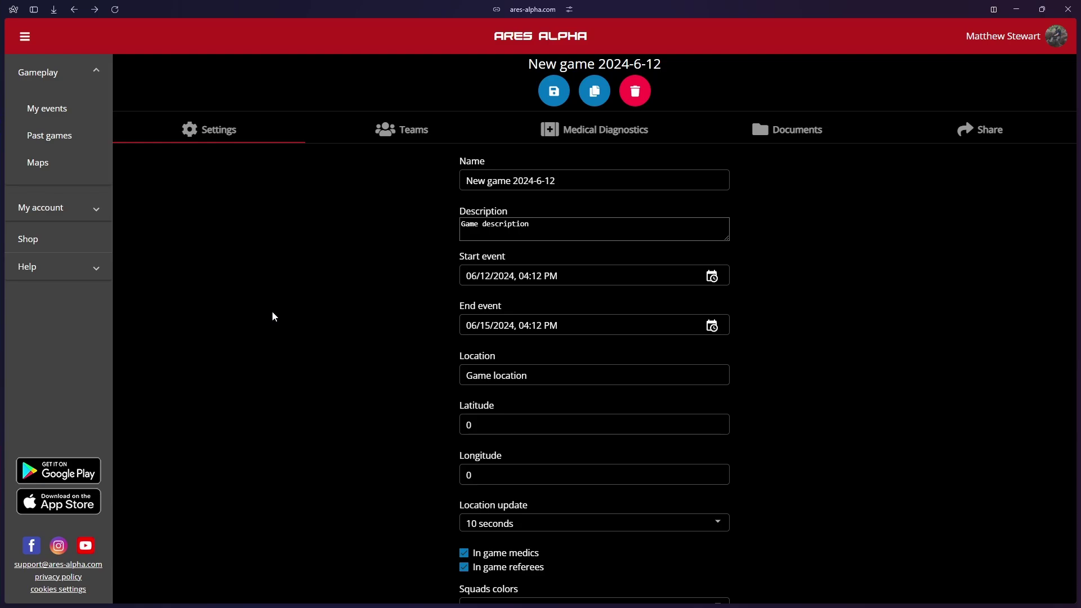